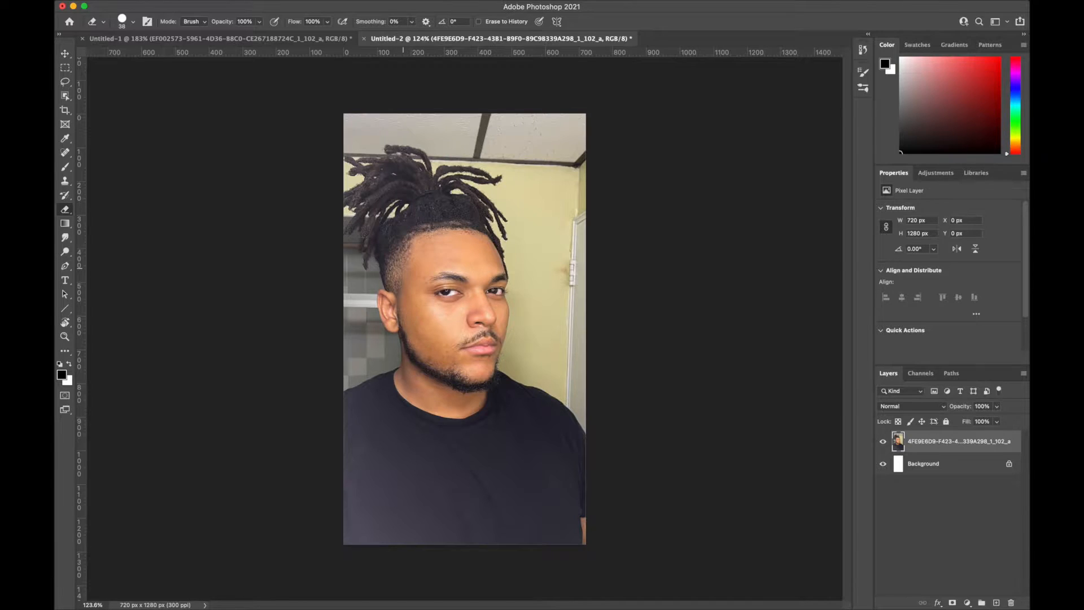
# - Rasterize the top photo with the hanging dreadlocks and select the single lock running down the middle of the face
pyautogui.scroll(5, 465, 329)
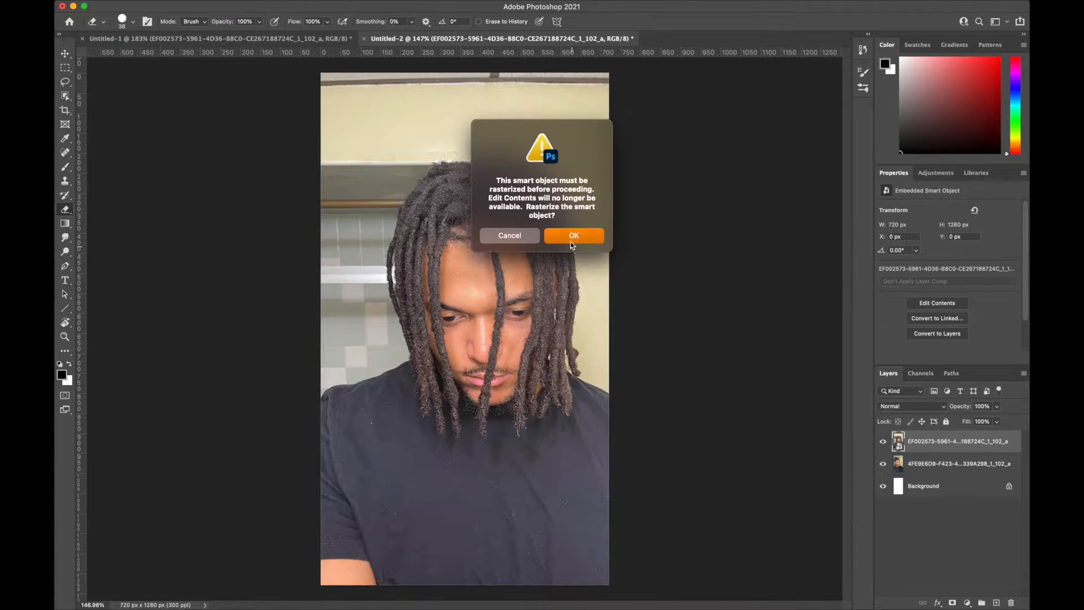
pyautogui.click(570, 238)
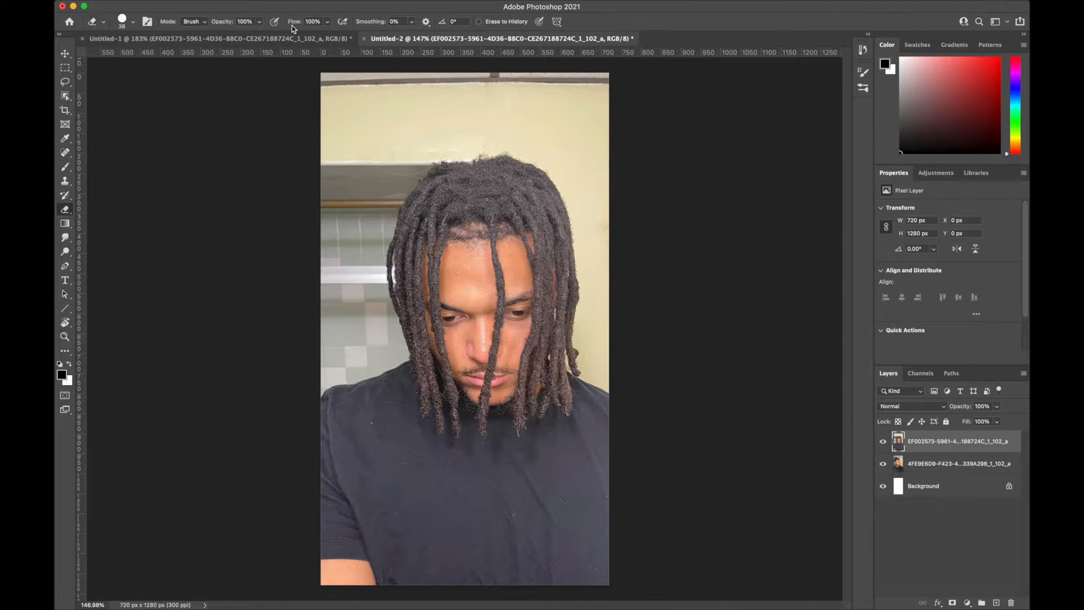
pyautogui.moveTo(515, 204); pyautogui.dragTo(518, 218)
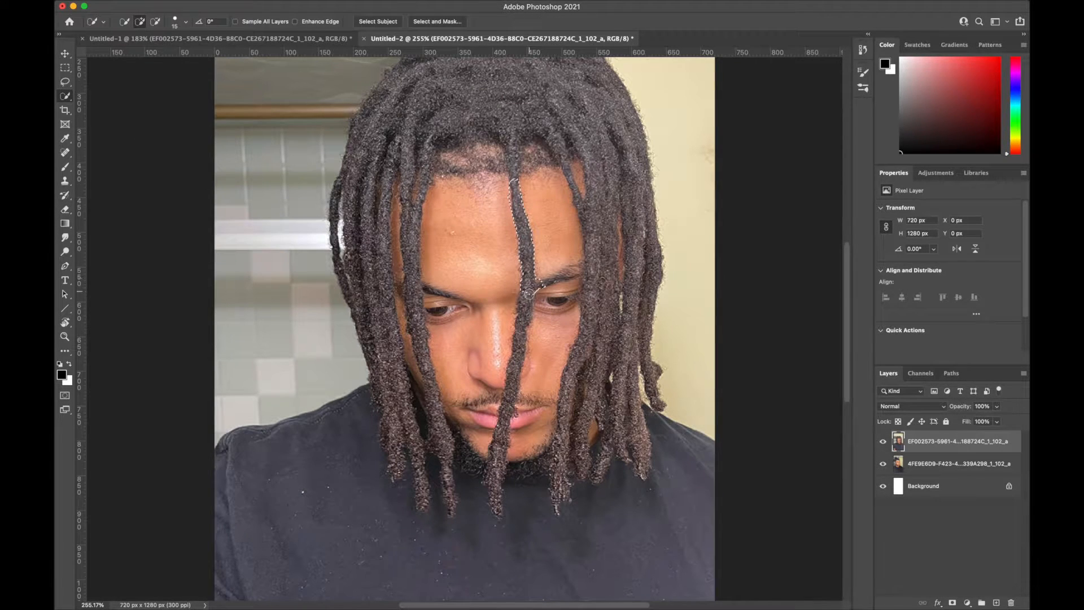
pyautogui.moveTo(526, 311); pyautogui.dragTo(512, 418)
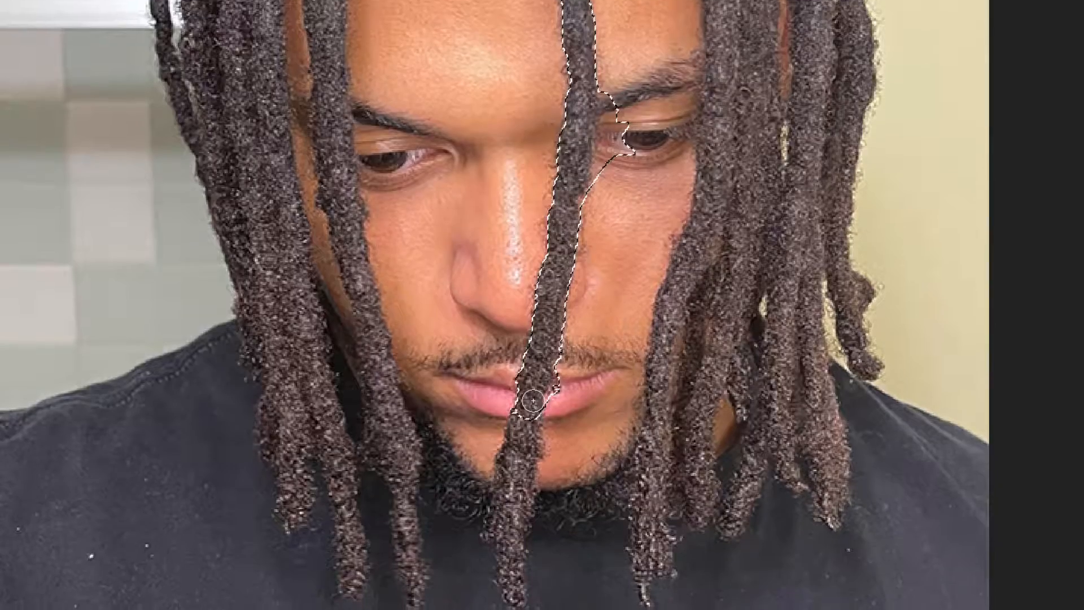
pyautogui.moveTo(532, 345); pyautogui.dragTo(517, 525)
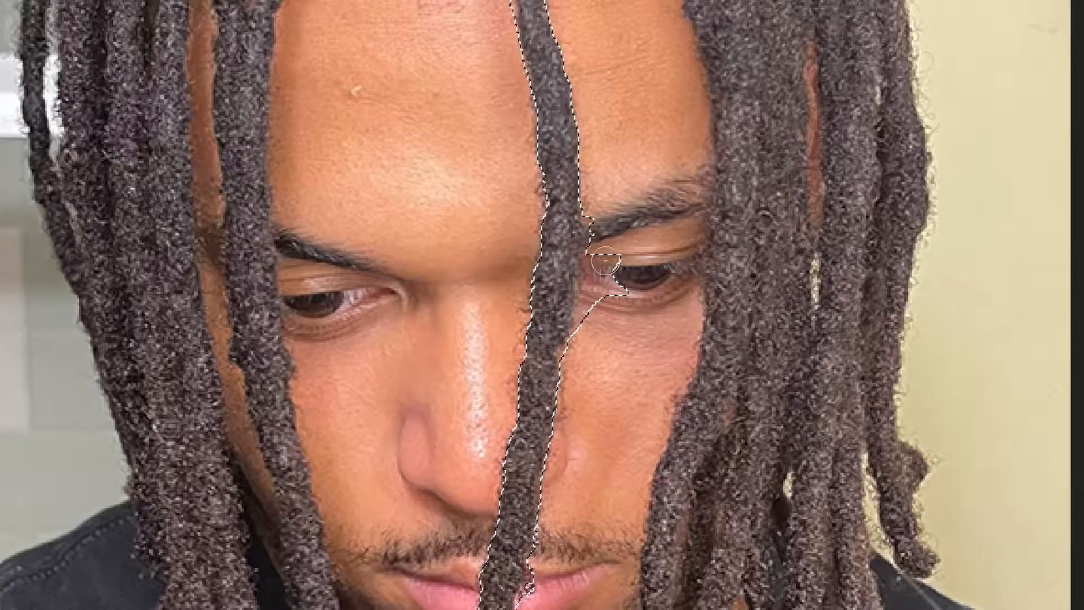
pyautogui.moveTo(606, 260); pyautogui.dragTo(601, 307)
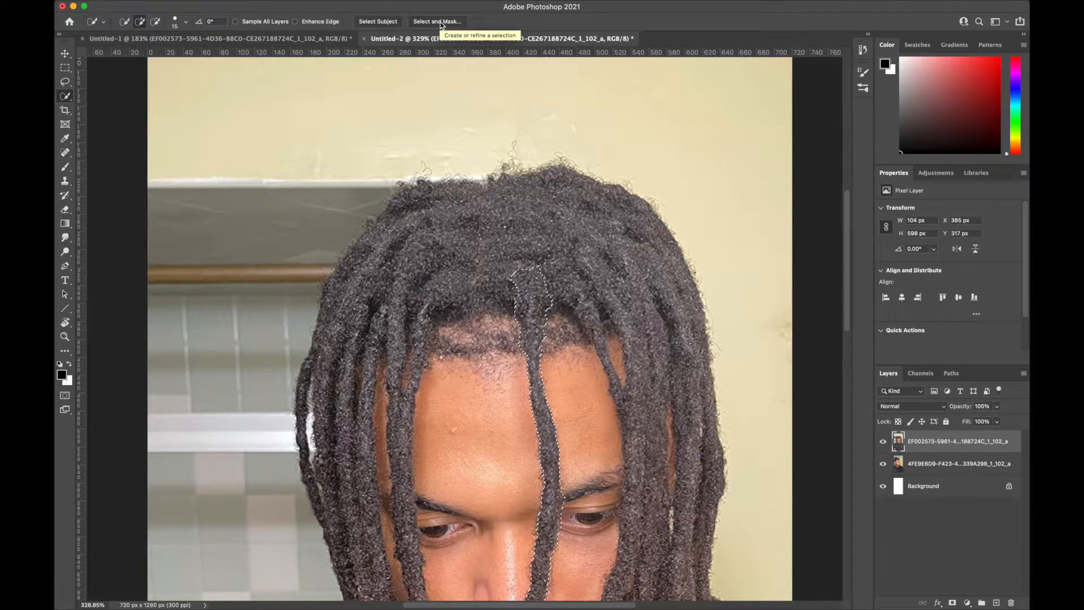
# - Output the selected lock to a new layer with layer mask, scale it to 64.91% and place it in front of the ear
pyautogui.click(439, 22)
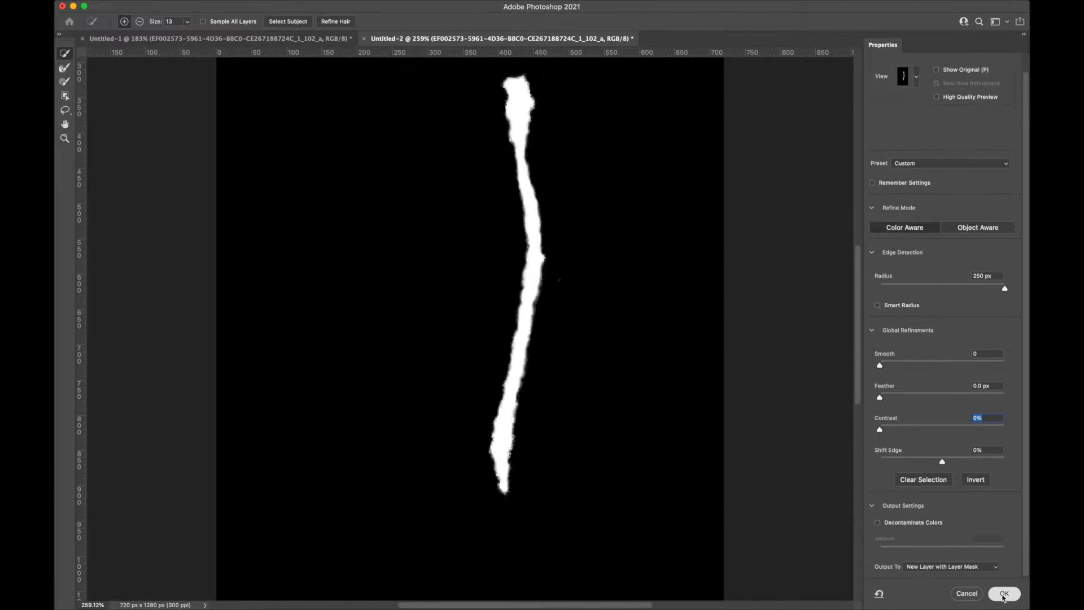
pyautogui.click(1003, 593)
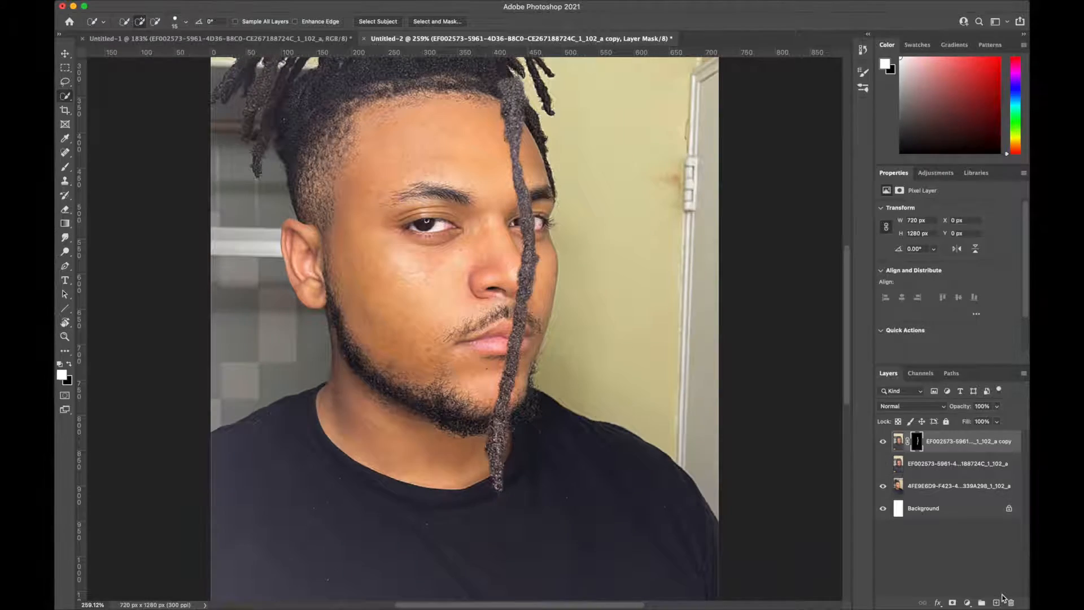
pyautogui.moveTo(443, 298); pyautogui.dragTo(440, 314)
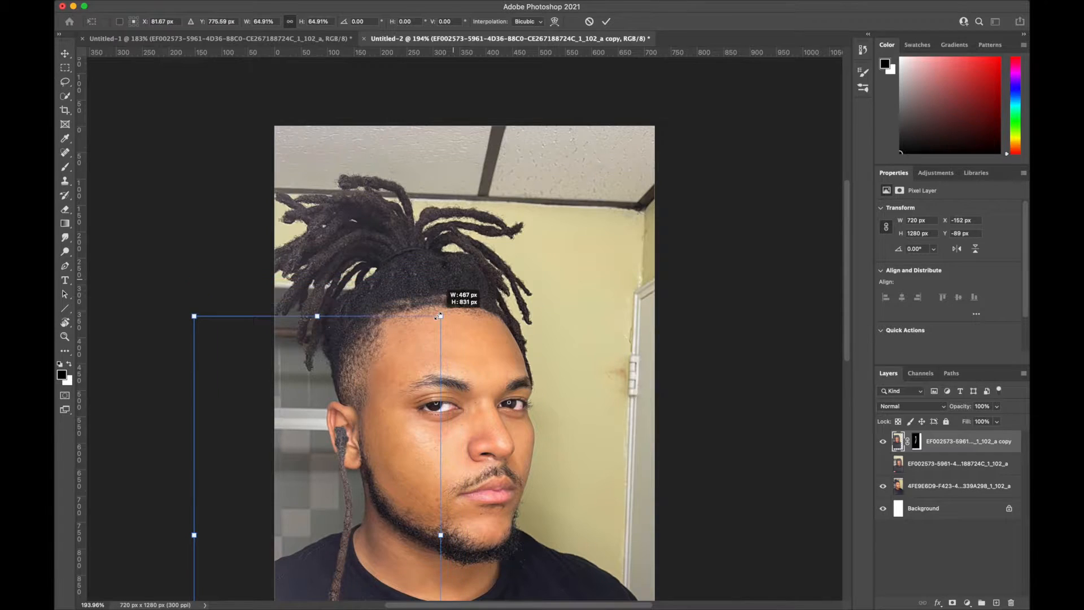
pyautogui.moveTo(300, 461)
pyautogui.mouseDown()
pyautogui.moveTo(316, 369)
pyautogui.moveTo(306, 416)
pyautogui.mouseUp()
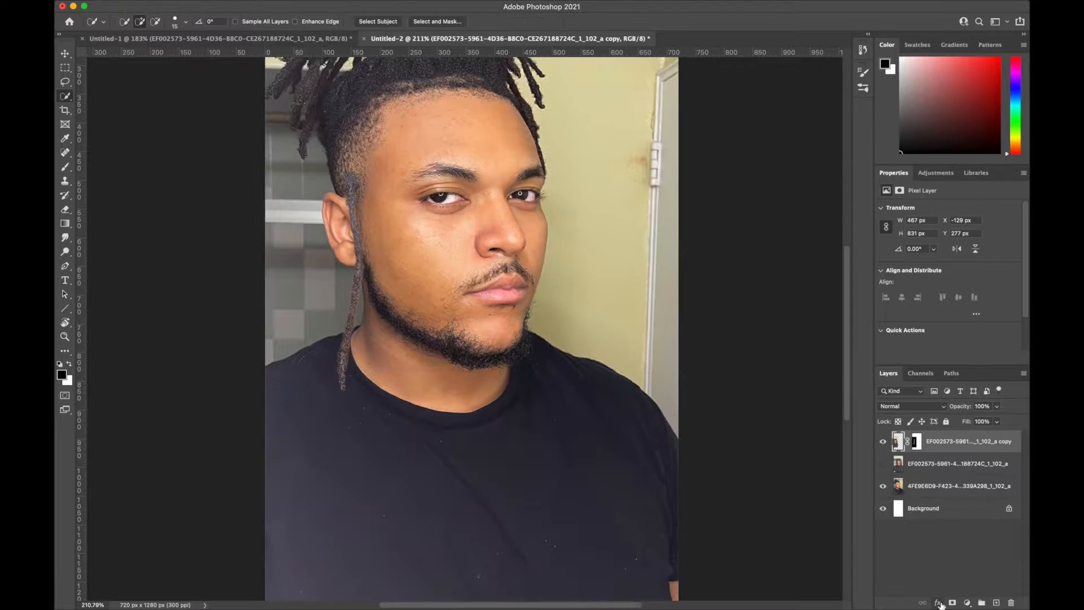
# - Add a black Satin effect in Multiply mode to the lock's layer and lower the effect's opacity
pyautogui.click(938, 602)
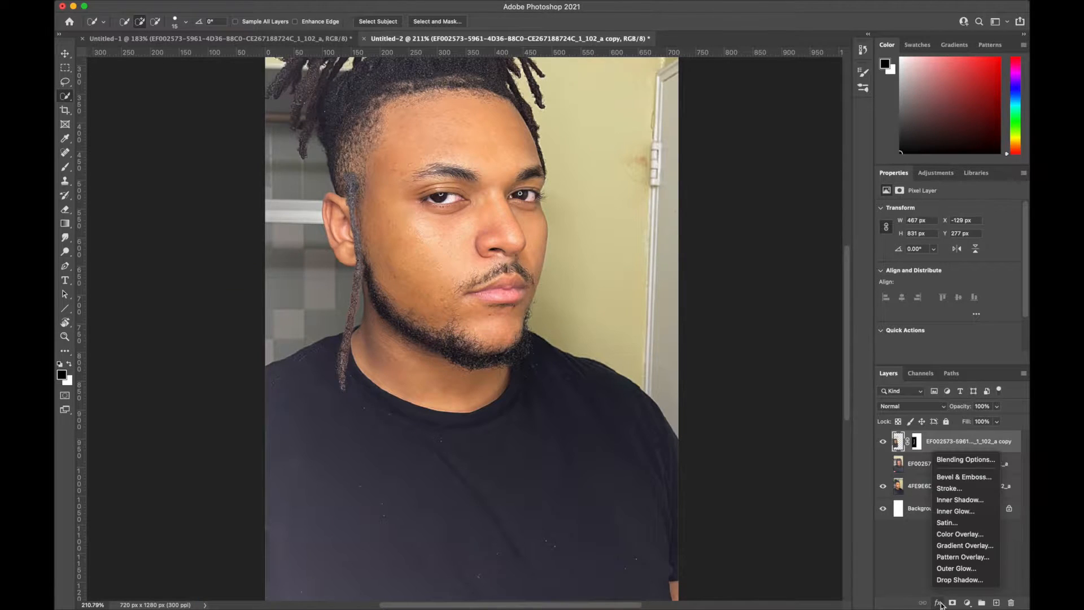
pyautogui.click(952, 523)
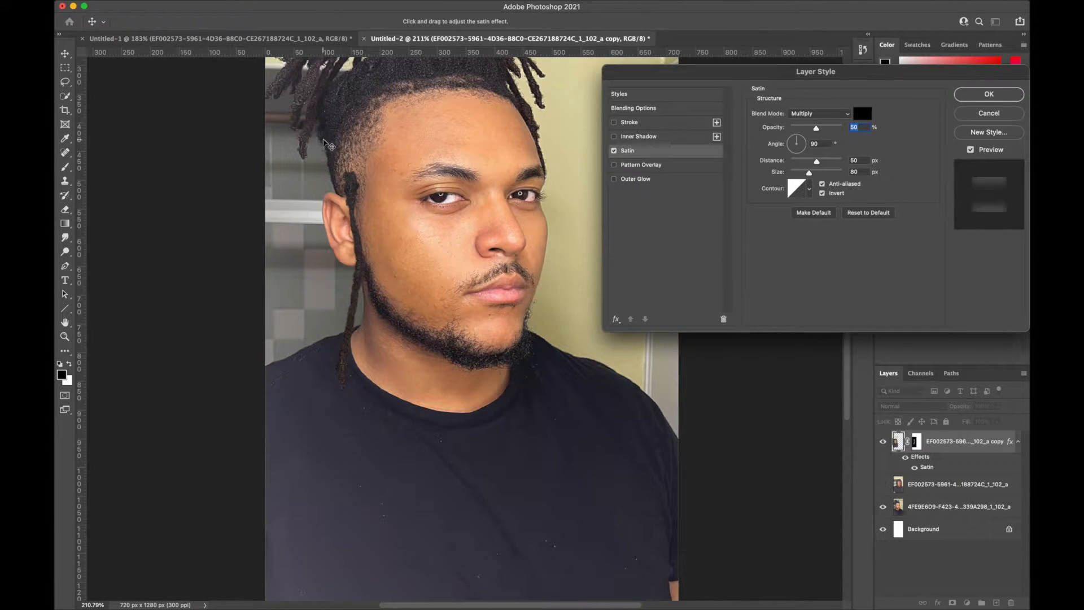
pyautogui.moveTo(815, 128); pyautogui.dragTo(806, 130)
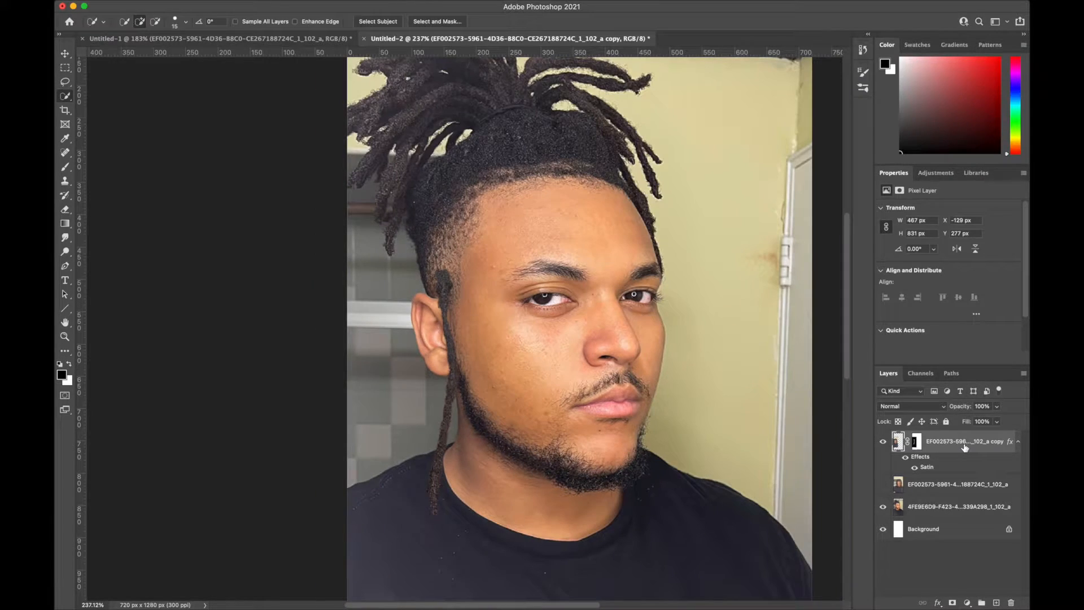
# - Duplicate the lock layer and move the copy sideways onto the cheek beside the first lock
pyautogui.rightClick(965, 447)
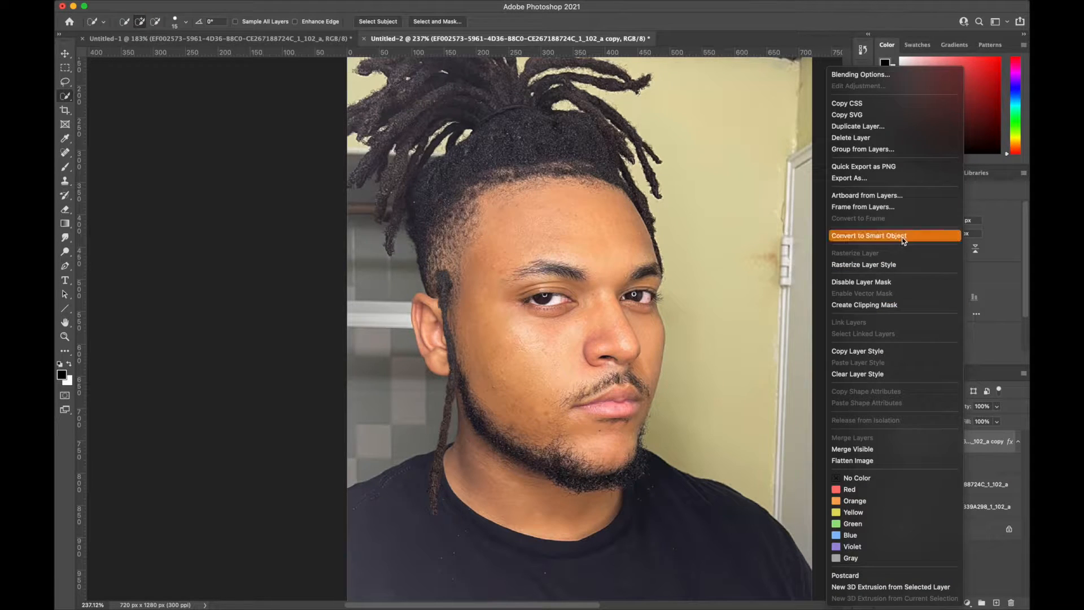
pyautogui.click(858, 127)
pyautogui.press('Return')
pyautogui.hotkey('ctrl', 't')
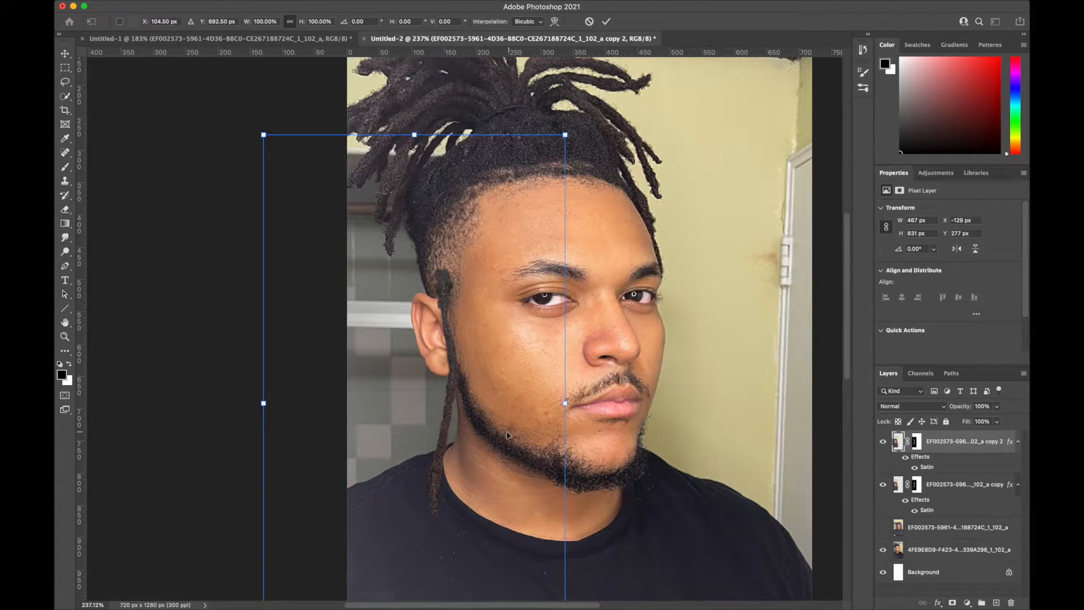
pyautogui.moveTo(386, 462); pyautogui.dragTo(511, 451)
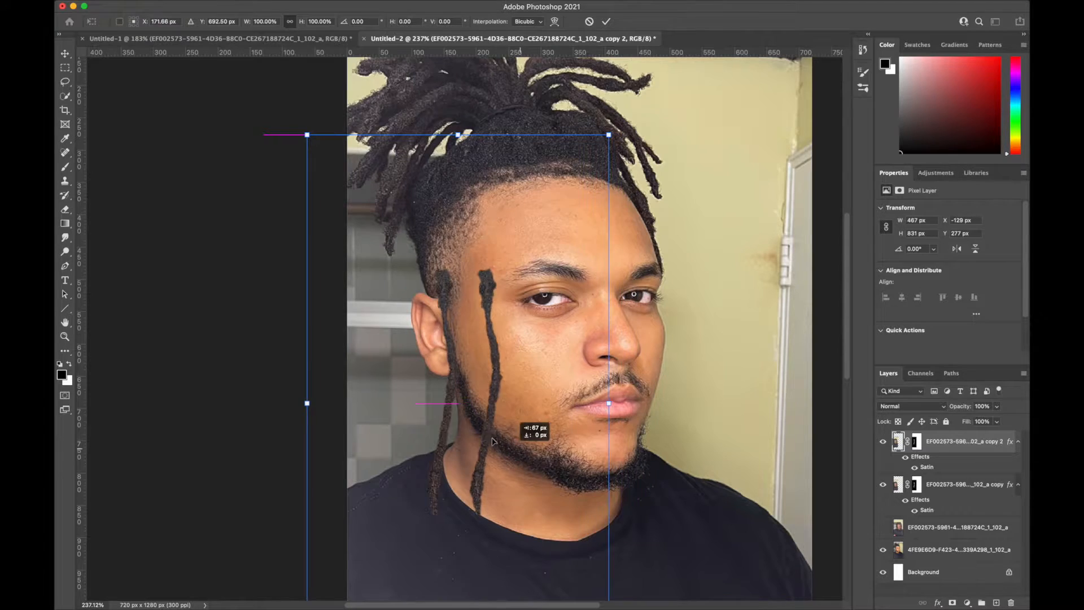
# - Position the lock copies side by side at the temple so they hang from the hairline over the ear
pyautogui.moveTo(405, 389); pyautogui.dragTo(425, 369)
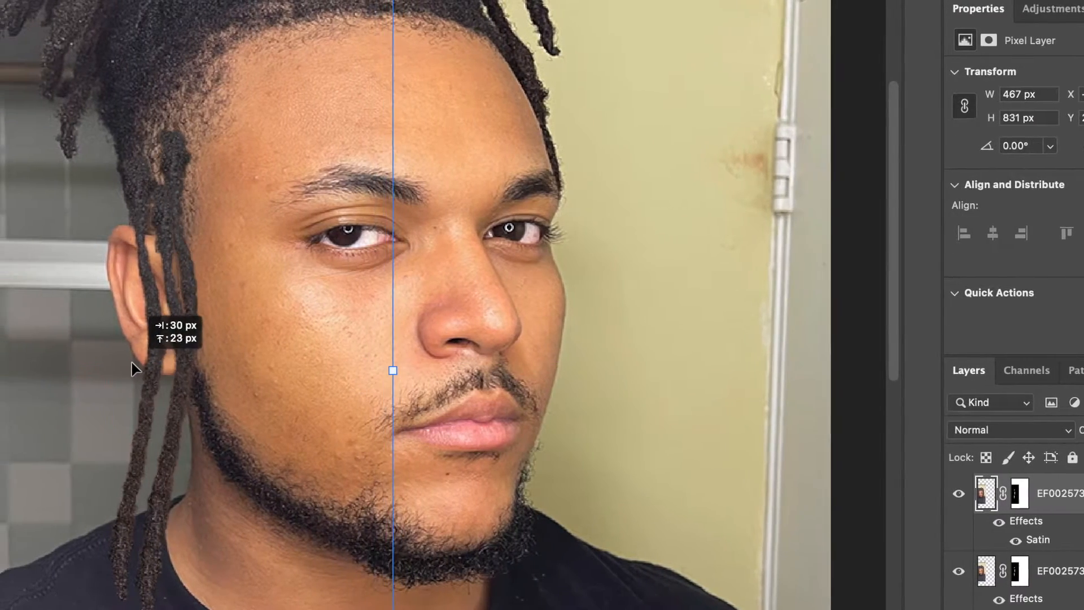
pyautogui.moveTo(471, 389); pyautogui.dragTo(453, 385)
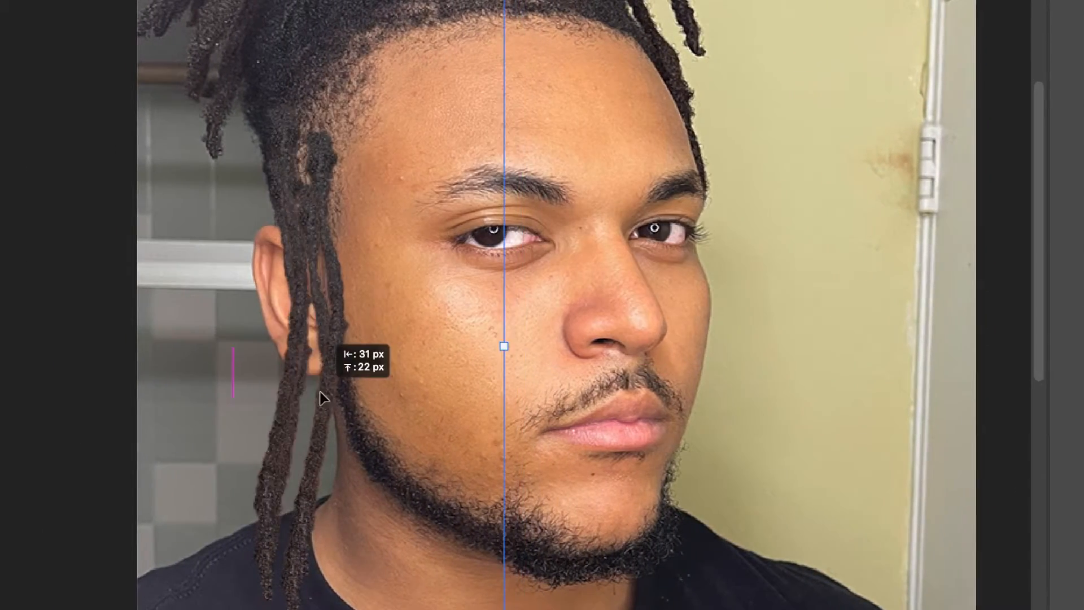
pyautogui.moveTo(323, 398); pyautogui.dragTo(375, 354)
pyautogui.press('Return')
# - Duplicate another lock layer and warp a lock copy to bend its shape along the side of the face
pyautogui.click(124, 38)
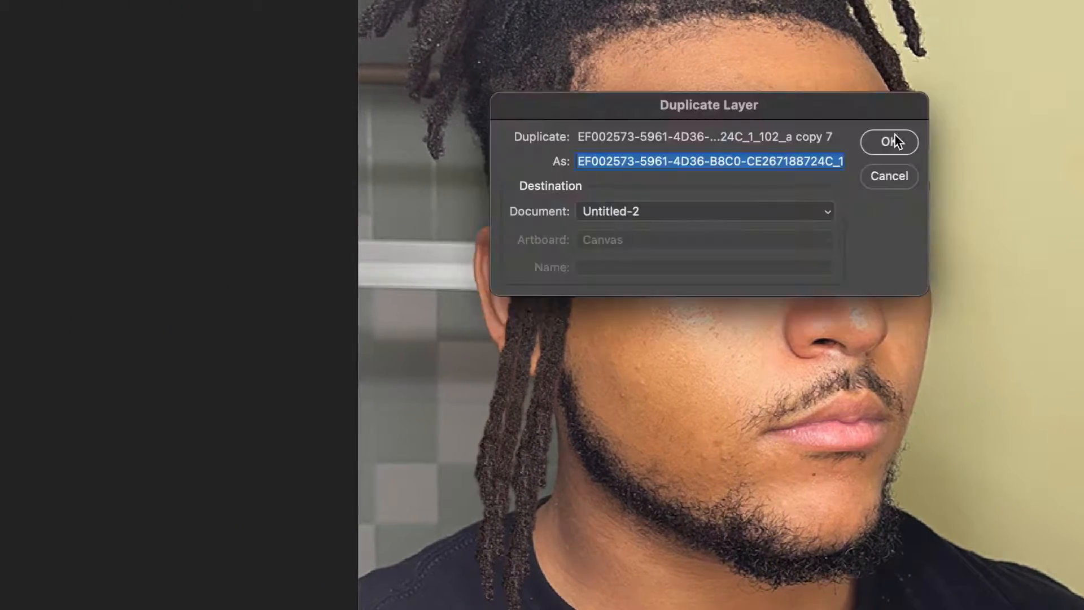
pyautogui.press('Return')
pyautogui.hotkey('ctrl', 't')
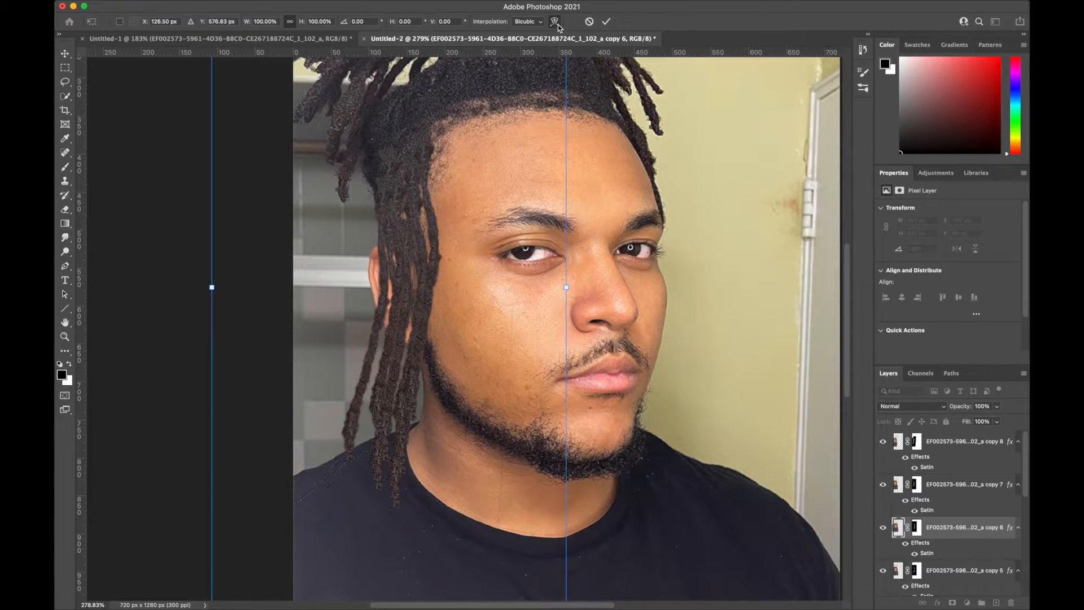
pyautogui.click(555, 22)
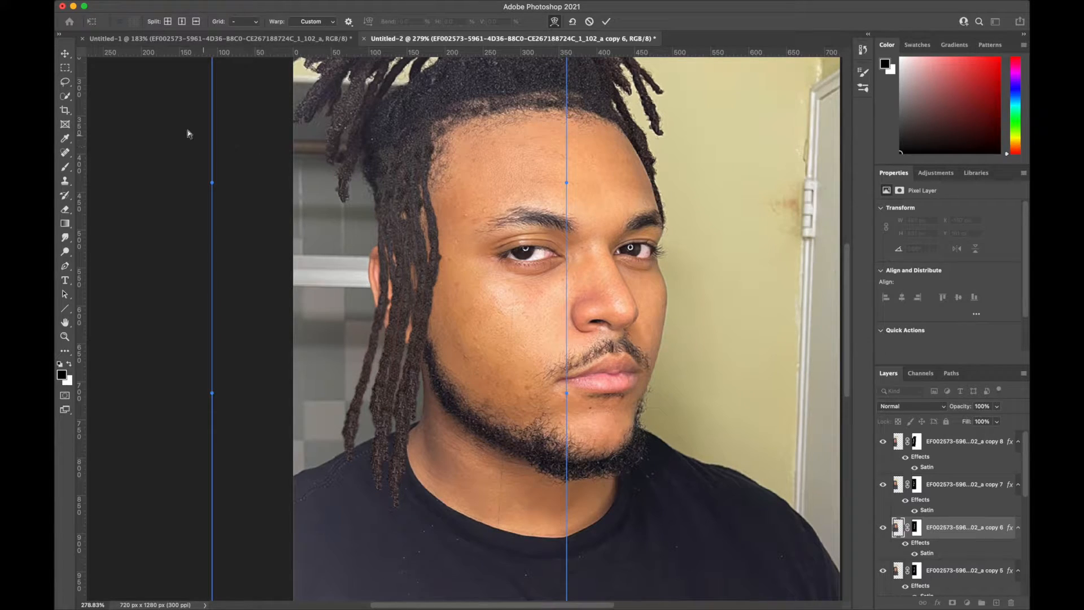
pyautogui.moveTo(212, 186); pyautogui.dragTo(309, 190)
pyautogui.moveTo(257, 554); pyautogui.dragTo(275, 540)
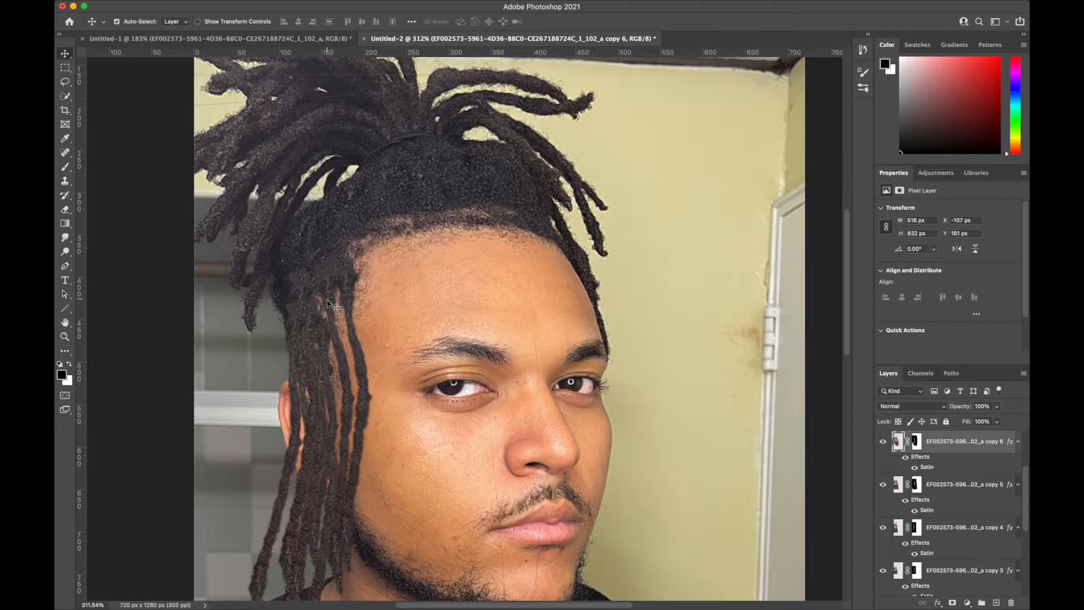
# - Select the thick root of a lock at the temple and move and enlarge a patch of it over the hairline
pyautogui.scroll(5, 316, 309)
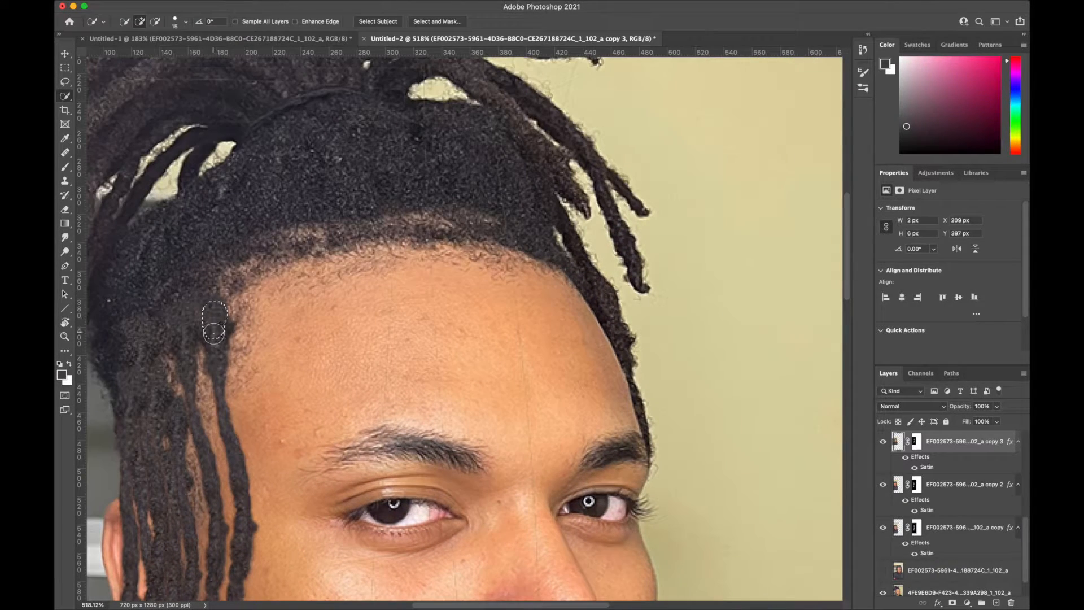
pyautogui.moveTo(215, 330)
pyautogui.mouseDown()
pyautogui.moveTo(214, 350)
pyautogui.moveTo(213, 325)
pyautogui.mouseUp()
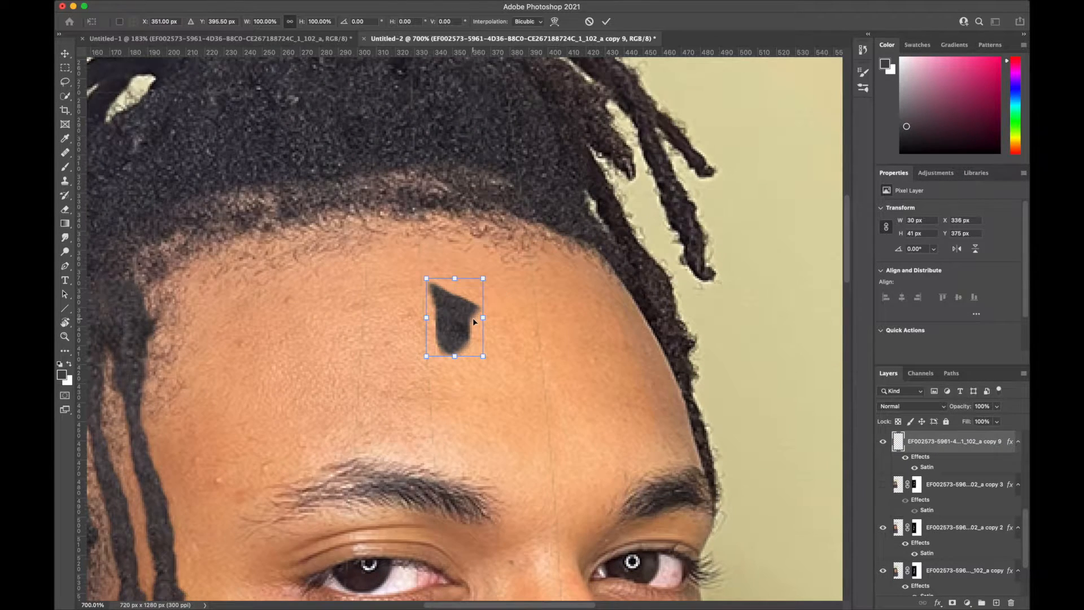
pyautogui.moveTo(472, 319); pyautogui.dragTo(339, 345)
pyautogui.moveTo(374, 310); pyautogui.dragTo(677, 138)
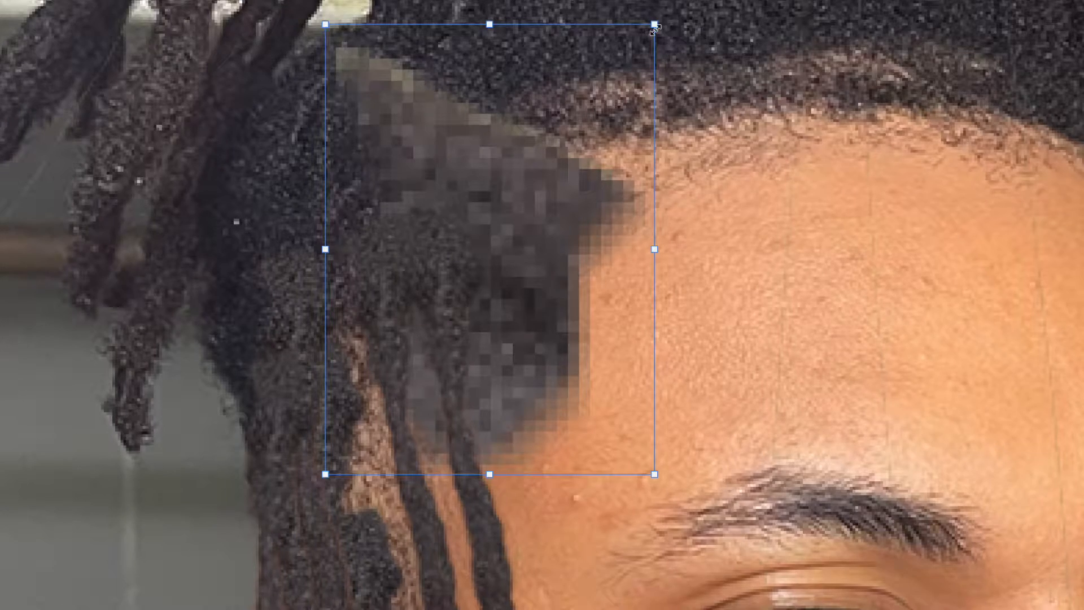
# - Duplicate the small root patch layer and move a copy over the skin gap between the locks at the temple
pyautogui.click(926, 481)
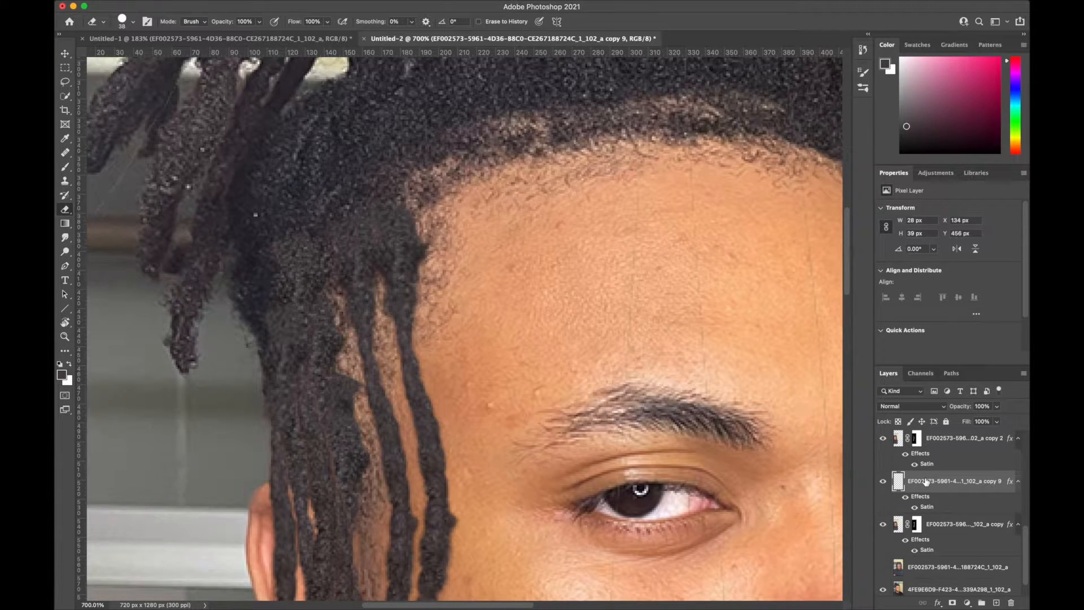
pyautogui.rightClick(926, 482)
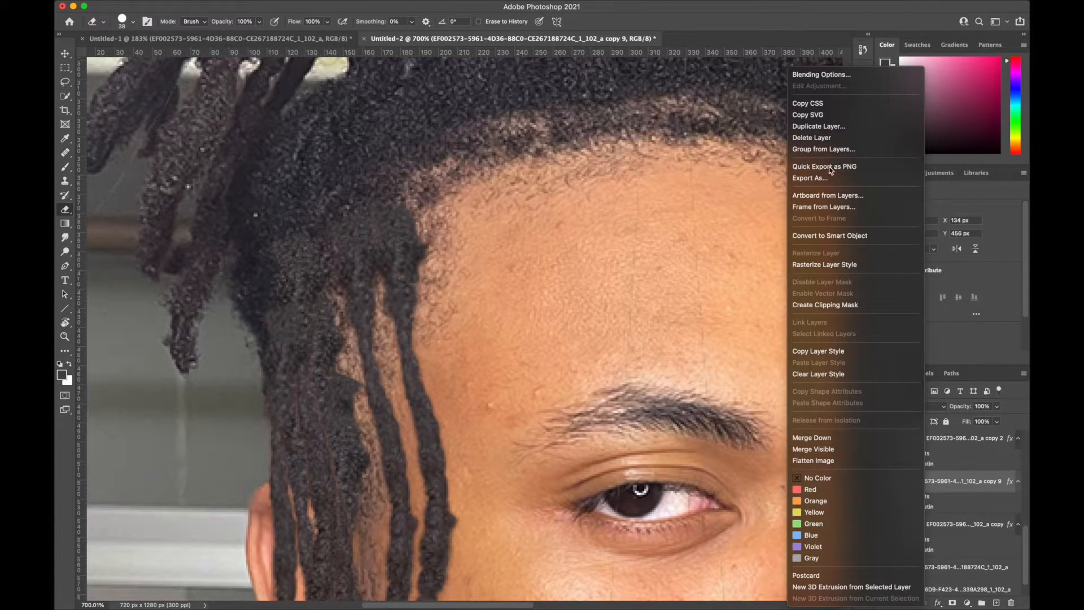
pyautogui.click(832, 138)
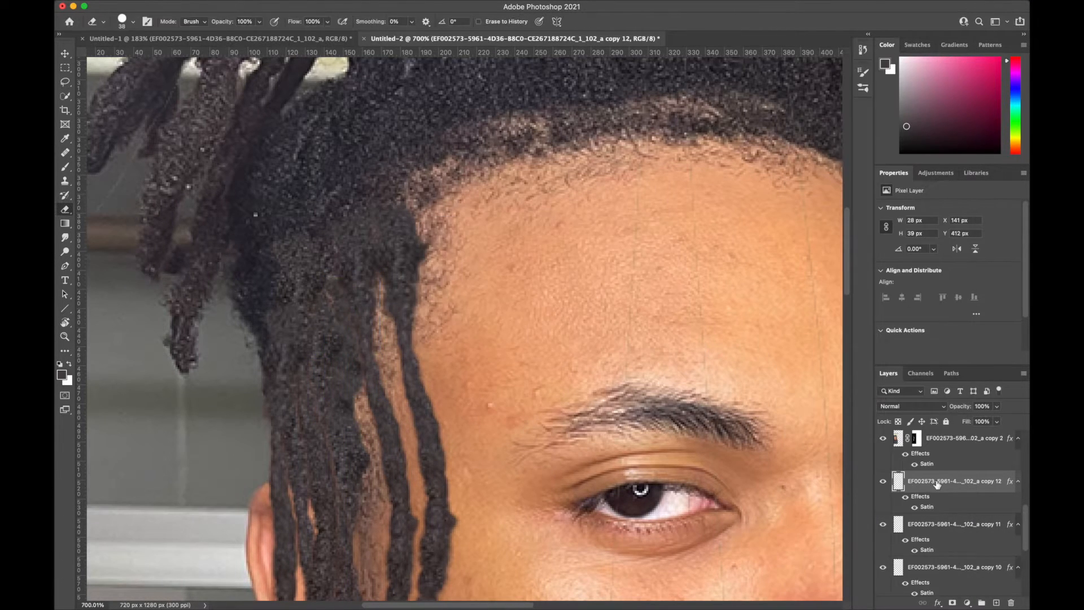
pyautogui.press('super+t')
pyautogui.press('Return')
pyautogui.press('super+t')
pyautogui.moveTo(373, 316); pyautogui.dragTo(387, 336)
pyautogui.press('Return')
# - Make further duplicates of the root patch and place them over the remaining gaps lower between the locks
pyautogui.rightClick(977, 481)
pyautogui.press('super+t')
pyautogui.moveTo(327, 412); pyautogui.dragTo(356, 425)
pyautogui.press('Return')
pyautogui.rightClick(970, 481)
pyautogui.click(841, 125)
pyautogui.press('super+t')
pyautogui.press('Return')
pyautogui.click(943, 531)
pyautogui.scroll(-5, 452, 339)
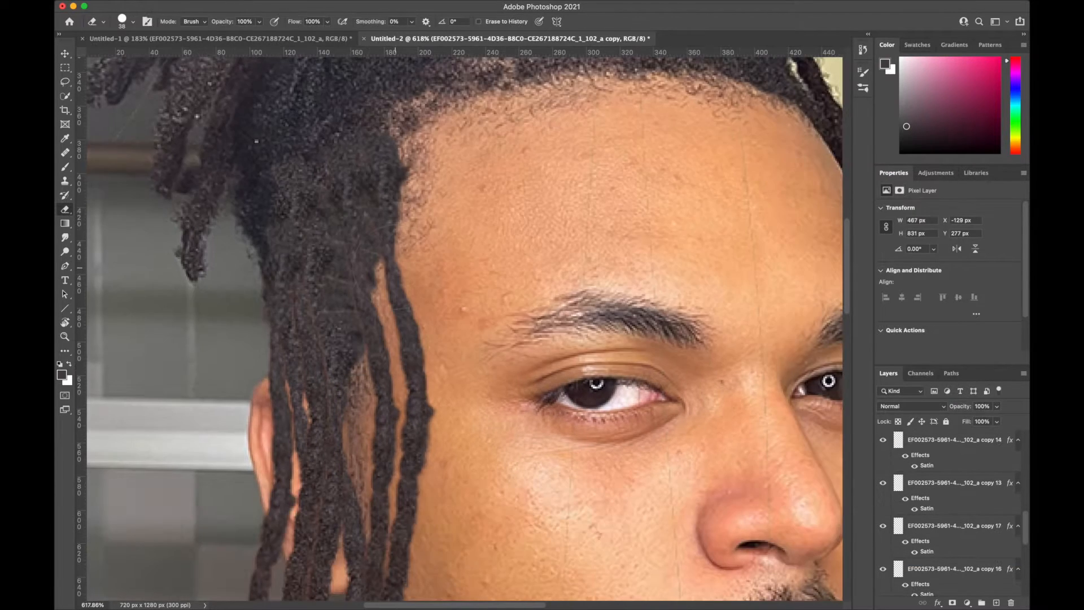
pyautogui.scroll(-3, 412, 305)
pyautogui.scroll(-8, 407, 248)
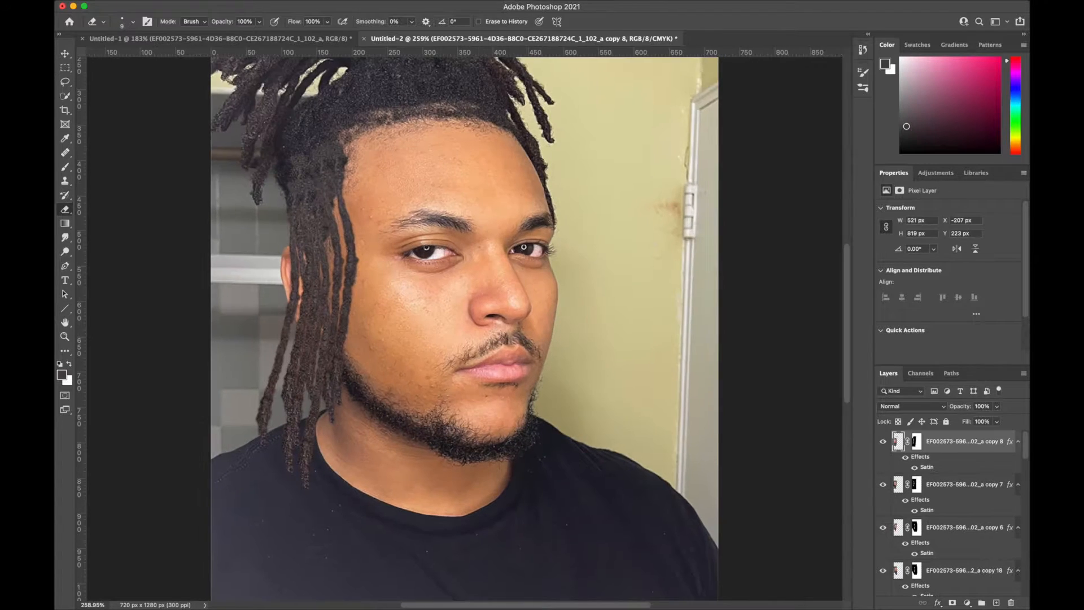
# - Output the selected lock root at the temple to a new layer and open its Satin effect settings
pyautogui.scroll(-5, 936, 457)
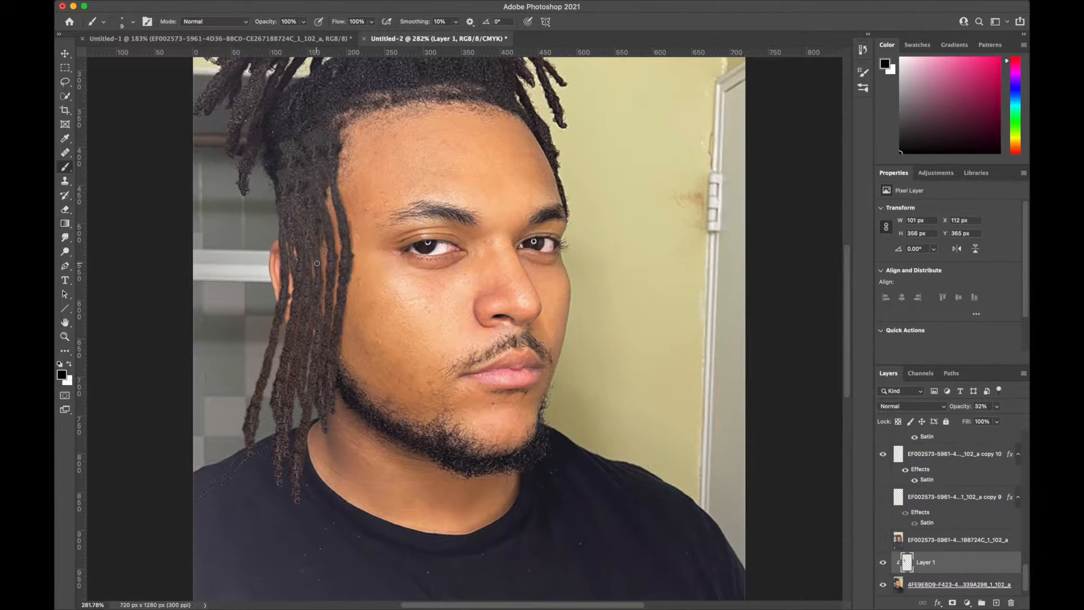
pyautogui.scroll(3, 317, 263)
pyautogui.scroll(4, 317, 263)
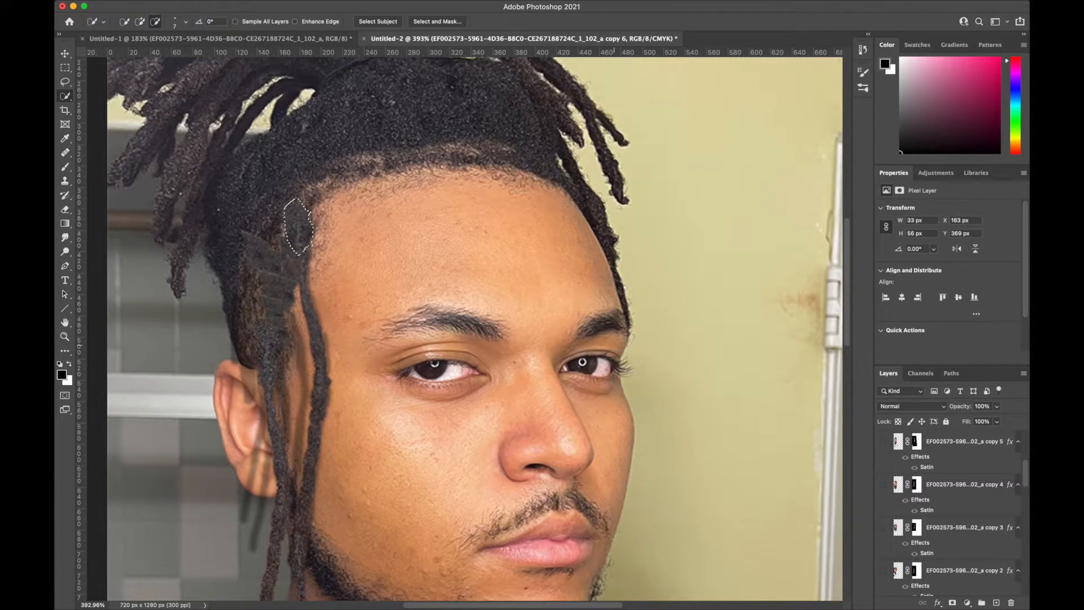
pyautogui.click(435, 23)
pyautogui.click(943, 566)
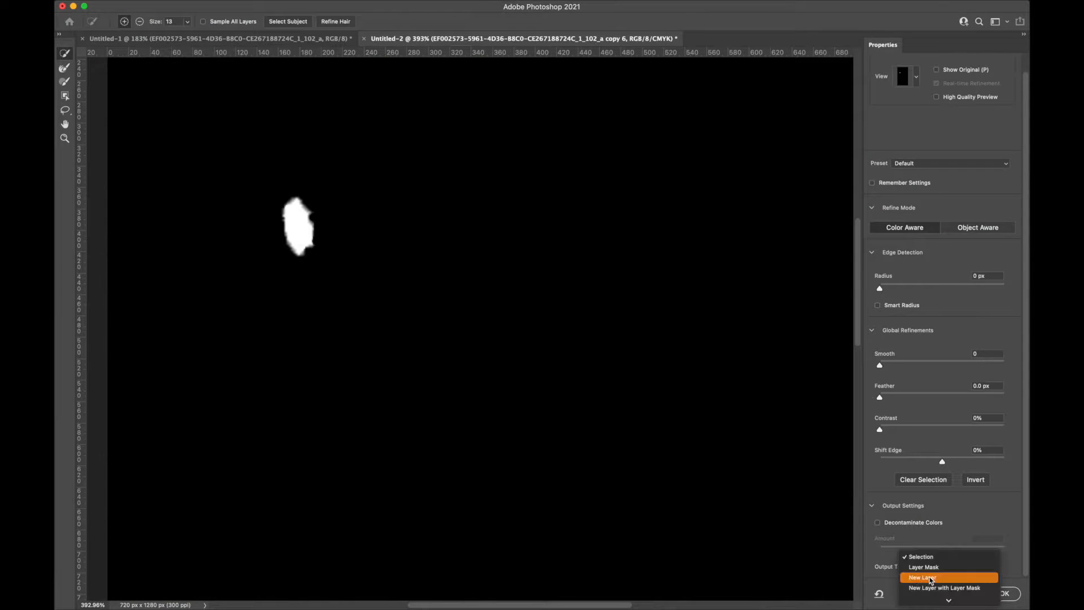
pyautogui.click(931, 578)
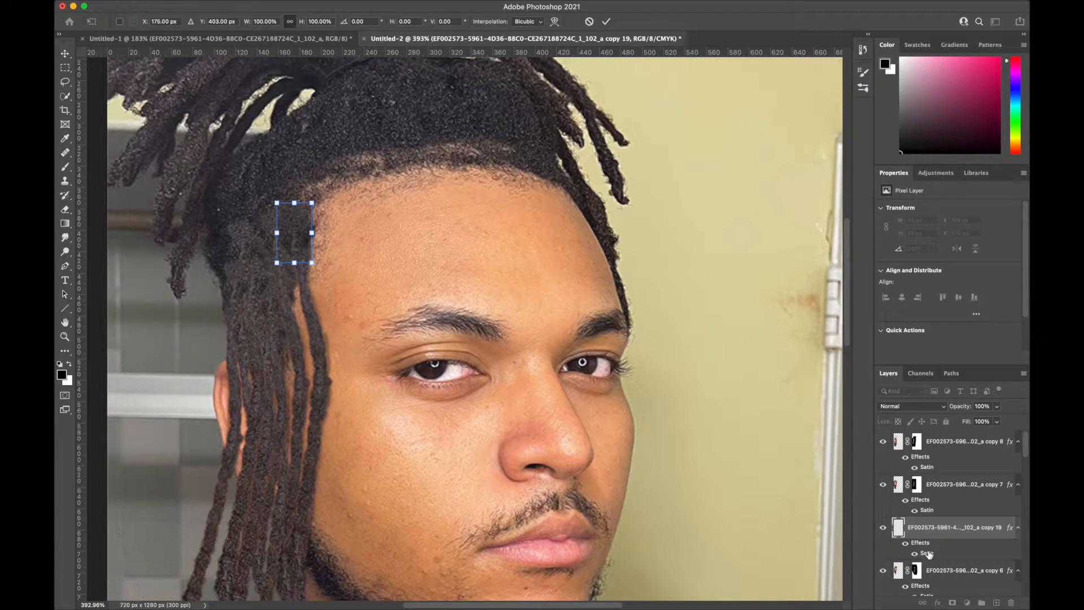
pyautogui.doubleClick(926, 553)
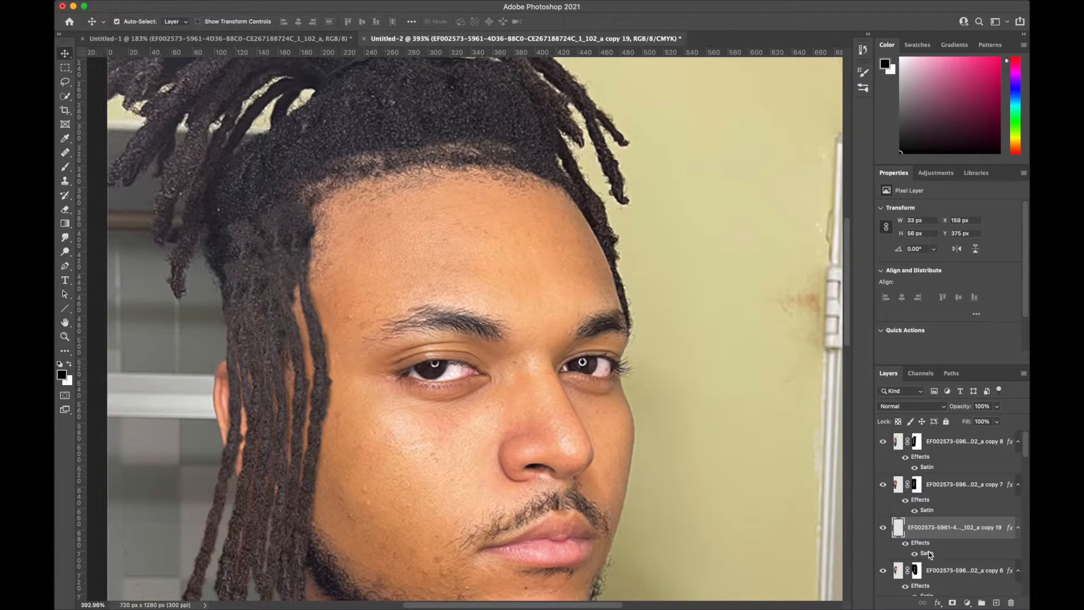
pyautogui.click(1007, 98)
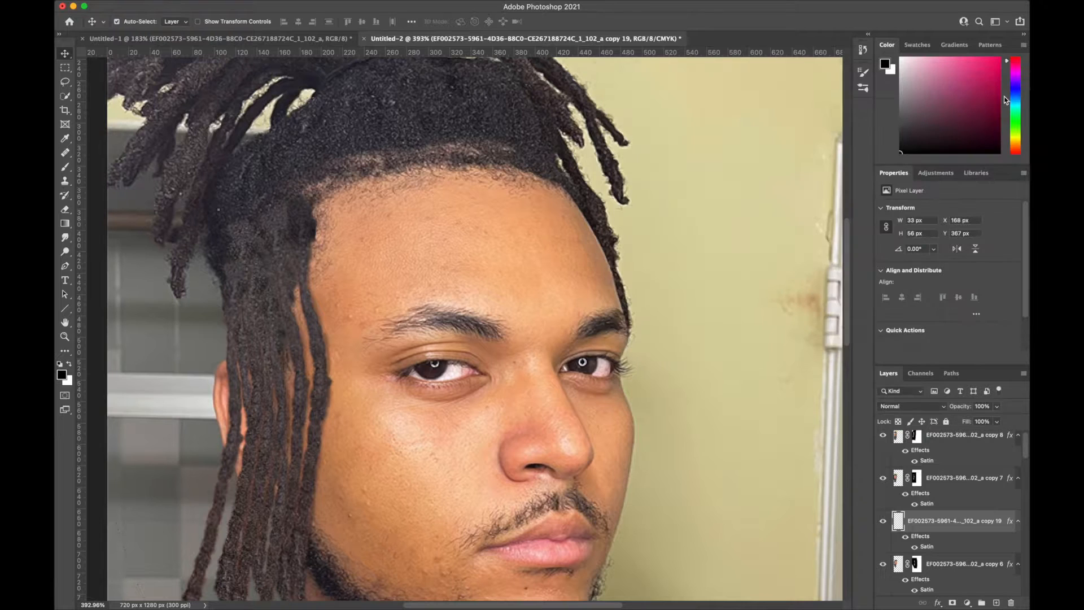
# - Duplicate the new root patch layer and move the copy sideways toward the ear, over the tops of the locks
pyautogui.rightClick(937, 527)
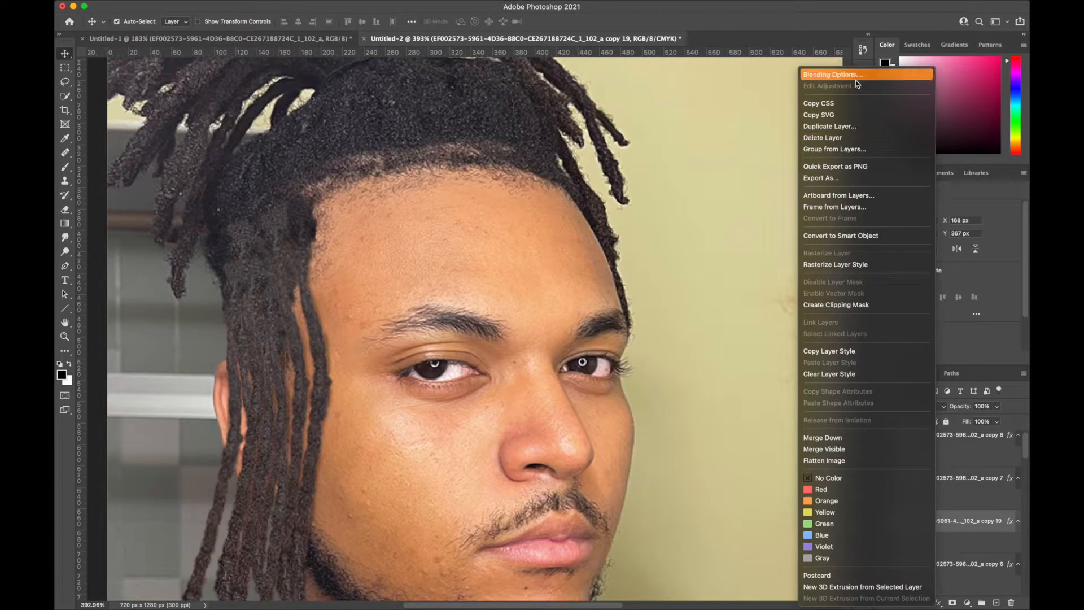
pyautogui.click(857, 125)
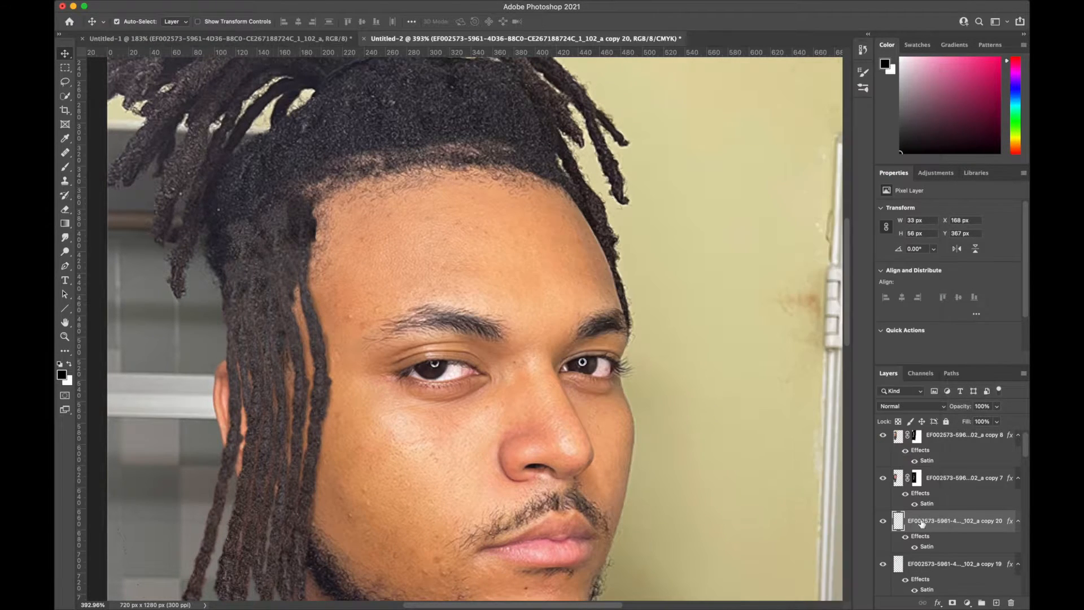
pyautogui.press('super+t')
pyautogui.moveTo(305, 224); pyautogui.dragTo(272, 230)
# - Duplicate the root patch again, bring the copy to the top of the layer stack and move it about 84 px toward the back of the head
pyautogui.rightClick(943, 521)
pyautogui.click(857, 126)
pyautogui.press('super+t')
pyautogui.moveTo(1001, 528); pyautogui.dragTo(959, 433)
pyautogui.moveTo(339, 247); pyautogui.dragTo(258, 249)
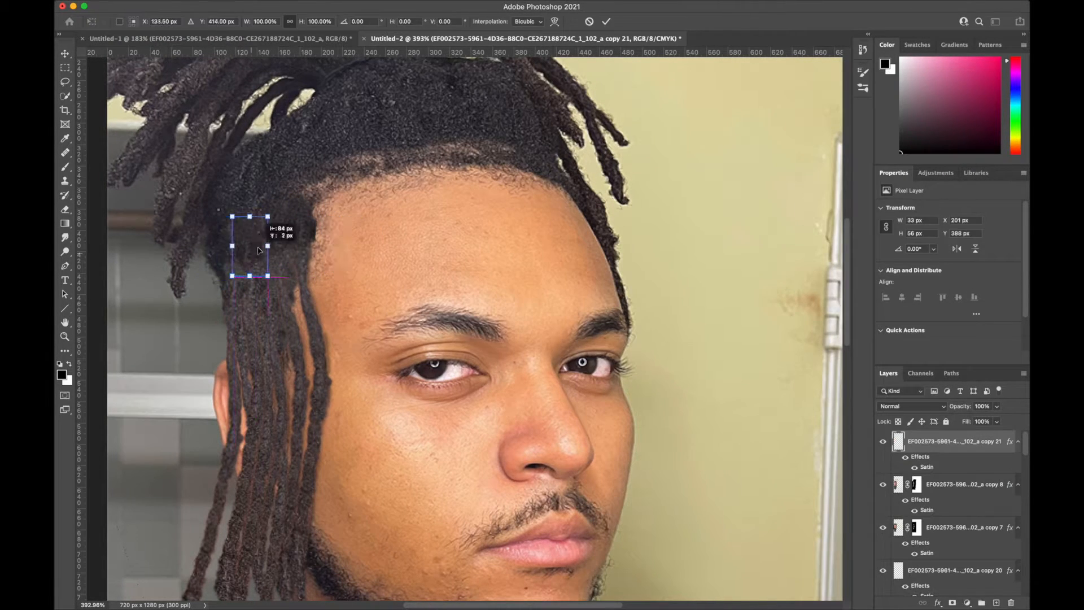
pyautogui.press('Return')
pyautogui.press('super+minus')
pyautogui.press('super+t')
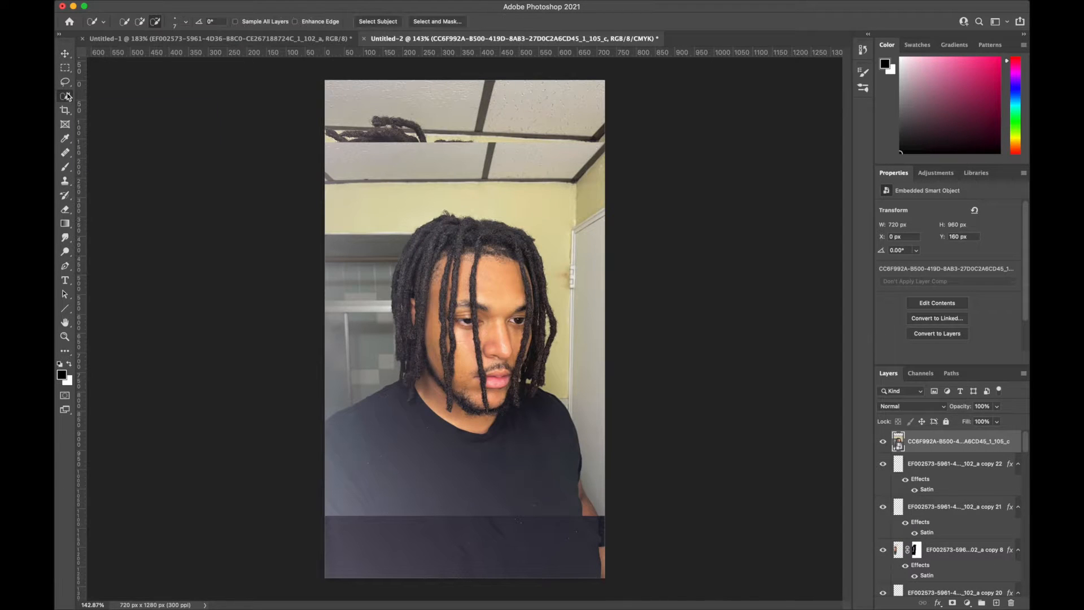
# - Subtract the gap between the hanging tips from the side locks' selection with a 3 px Quick Selection brush
pyautogui.rightClick(65, 96)
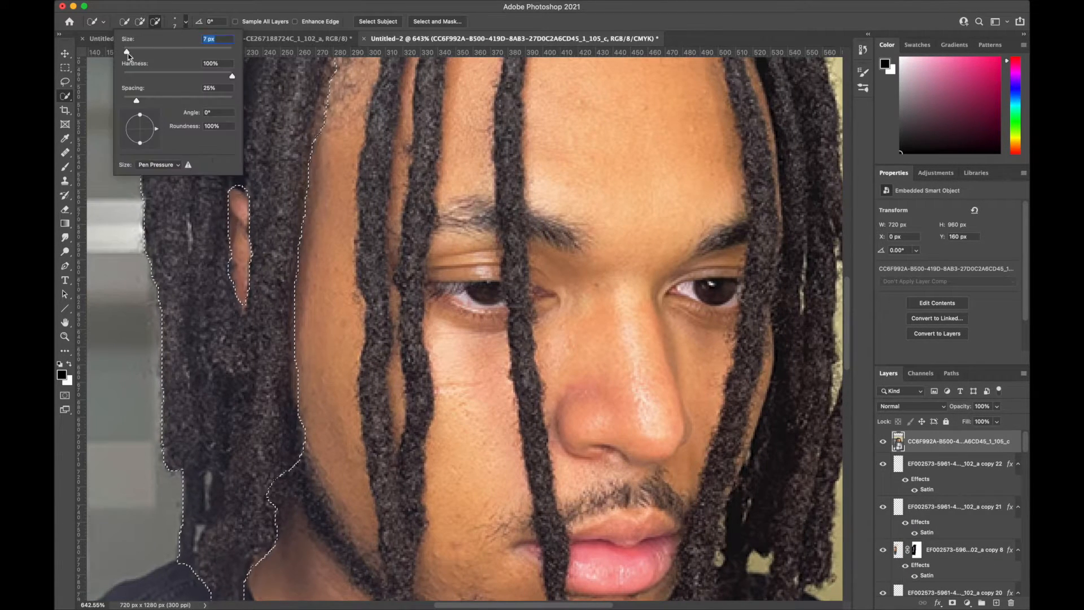
pyautogui.moveTo(127, 53); pyautogui.dragTo(125, 53)
pyautogui.moveTo(183, 551); pyautogui.dragTo(200, 531)
pyautogui.scroll(-4, 237, 496)
pyautogui.scroll(3, 271, 486)
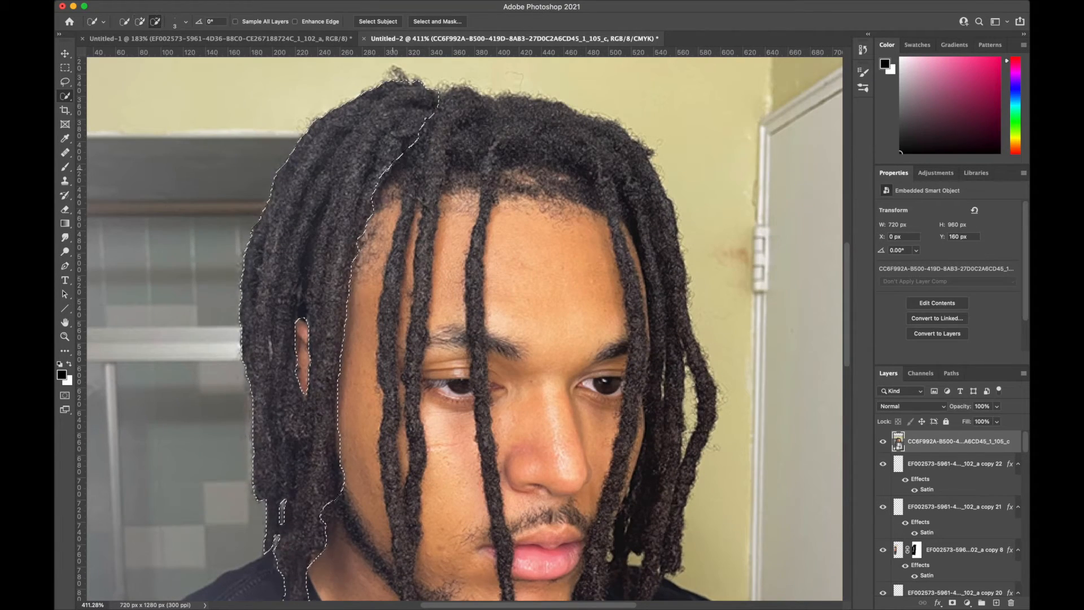
# - Output the selected side locks to a new layer through Select and Mask
pyautogui.click(437, 21)
pyautogui.click(951, 566)
pyautogui.click(954, 563)
pyautogui.click(1003, 593)
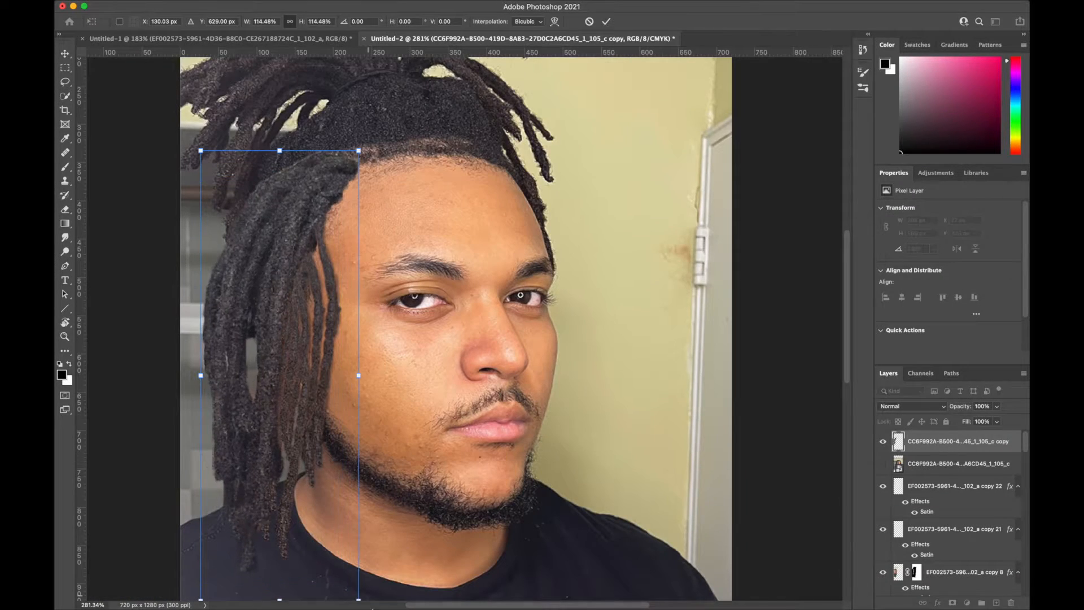
# - Move the extracted bundle of locks over the side of the portrait's head so it hangs from the temple beside the cheek
pyautogui.moveTo(368, 598); pyautogui.dragTo(393, 587)
pyautogui.moveTo(276, 252); pyautogui.dragTo(278, 265)
pyautogui.scroll(-4, 283, 317)
pyautogui.click(553, 23)
pyautogui.moveTo(279, 326); pyautogui.dragTo(310, 335)
pyautogui.moveTo(375, 211)
pyautogui.mouseDown()
pyautogui.moveTo(342, 216)
pyautogui.moveTo(357, 215)
pyautogui.mouseUp()
pyautogui.press('Return')
pyautogui.press('v')
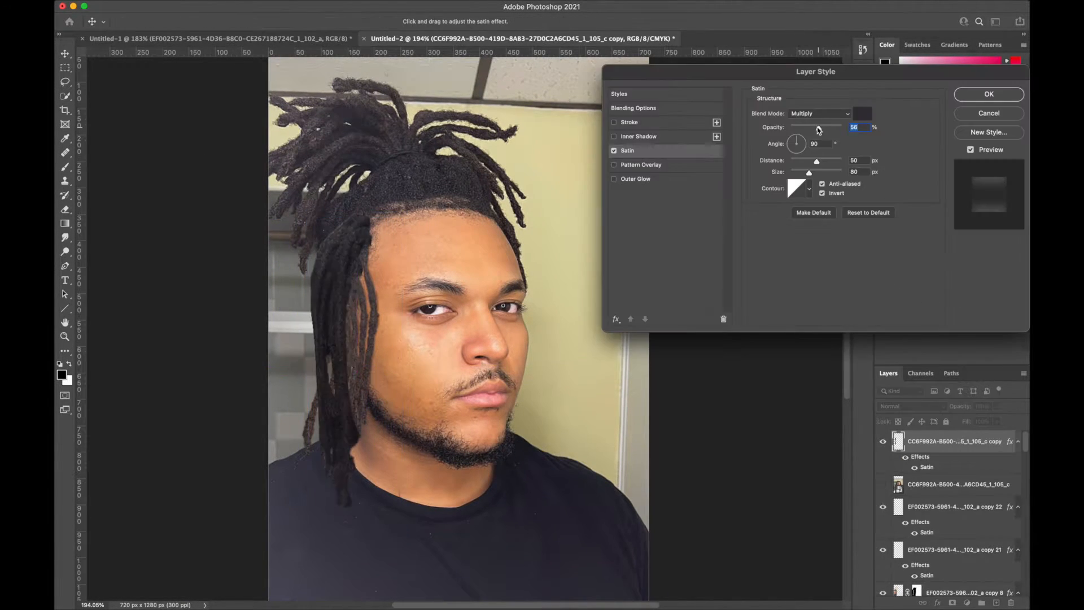
# - Give the new locks layer a Satin effect and blend its upper end into the hair with a soft 61 px Eraser
pyautogui.moveTo(816, 129); pyautogui.dragTo(814, 132)
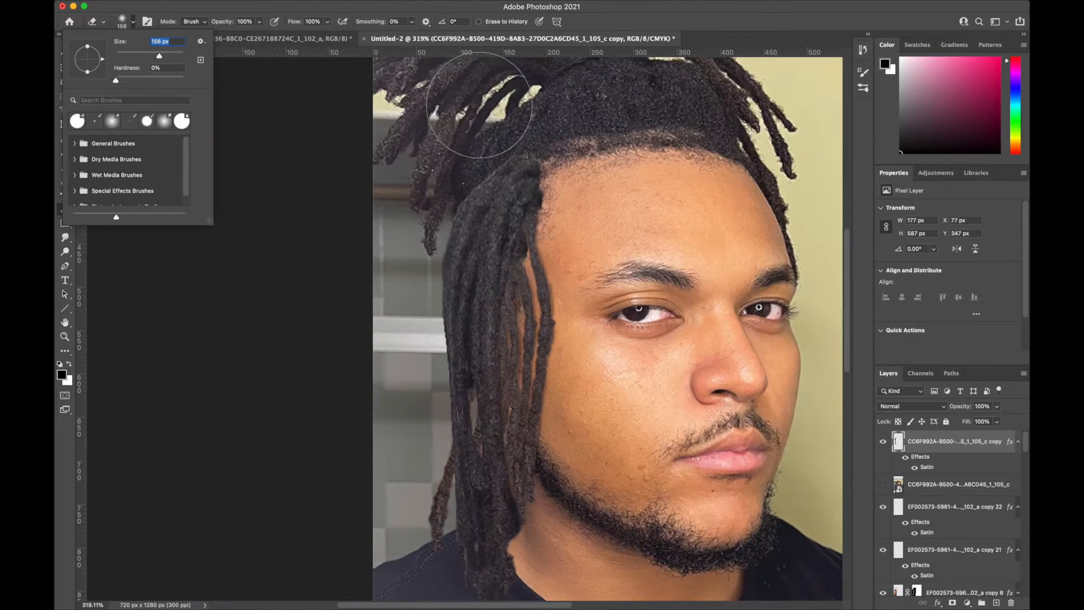
pyautogui.press('Escape')
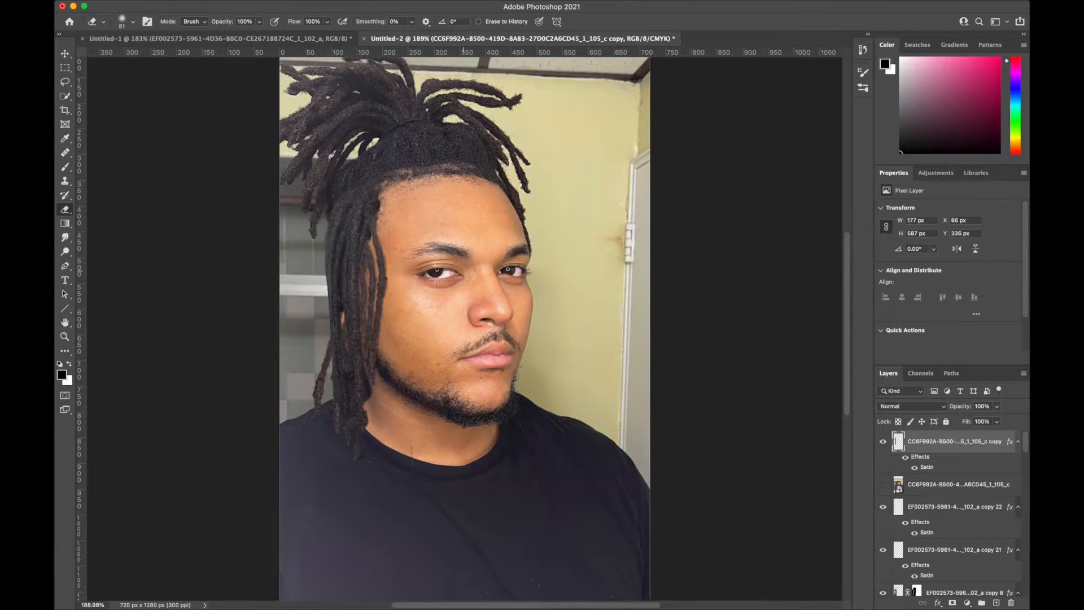
# - Delete the masked single-lock layer copy 8 from the portrait
pyautogui.scroll(1, 463, 271)
pyautogui.hscroll(-3, 398, 388)
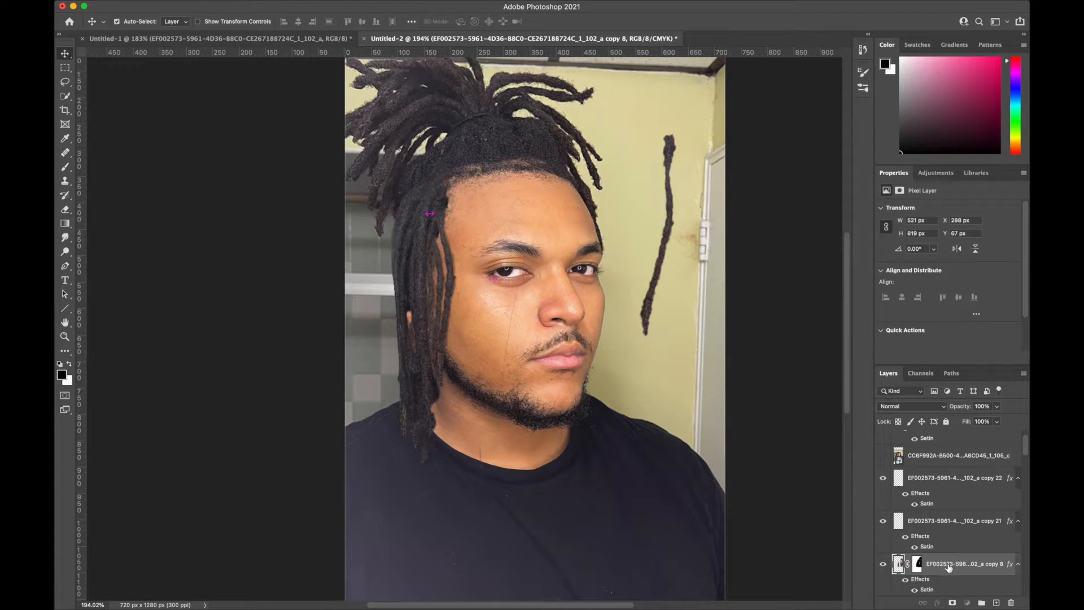
pyautogui.press('Delete')
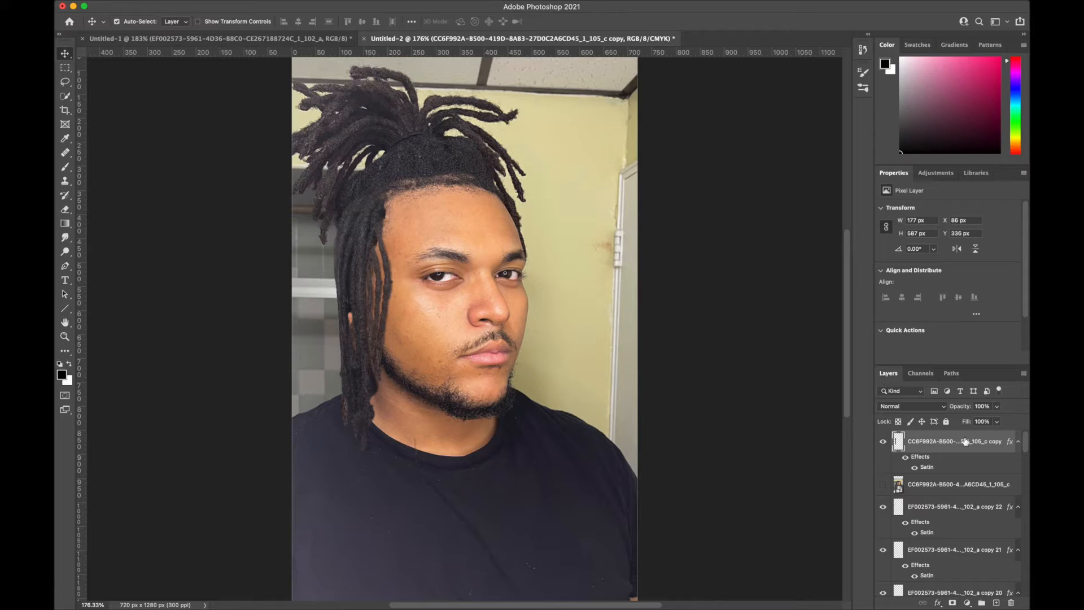
# - Duplicate the locks bundle layer and move the copy across the face to the far side of the head
pyautogui.rightClick(965, 441)
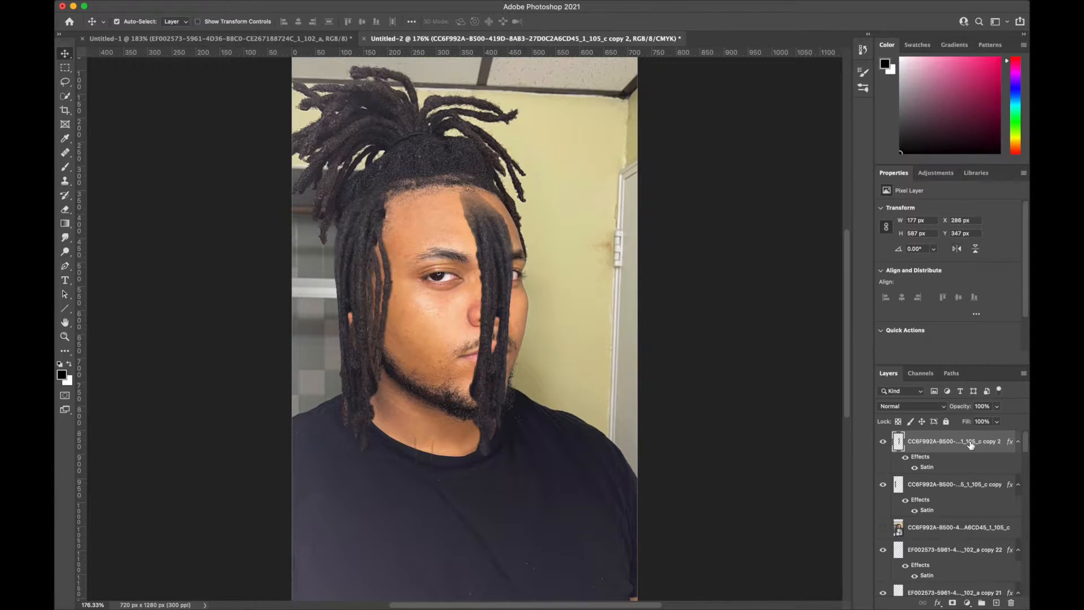
pyautogui.press('super+t')
pyautogui.moveTo(462, 320); pyautogui.dragTo(511, 321)
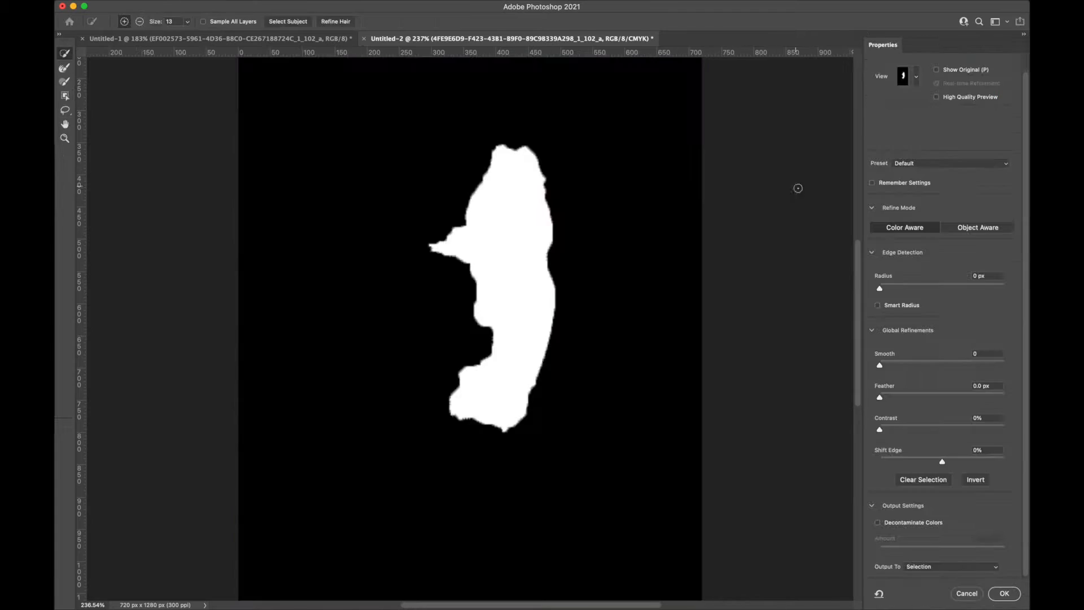
# - Output the face selection from the base portrait and darken the far-side locks hanging beside the beard
pyautogui.click(954, 564)
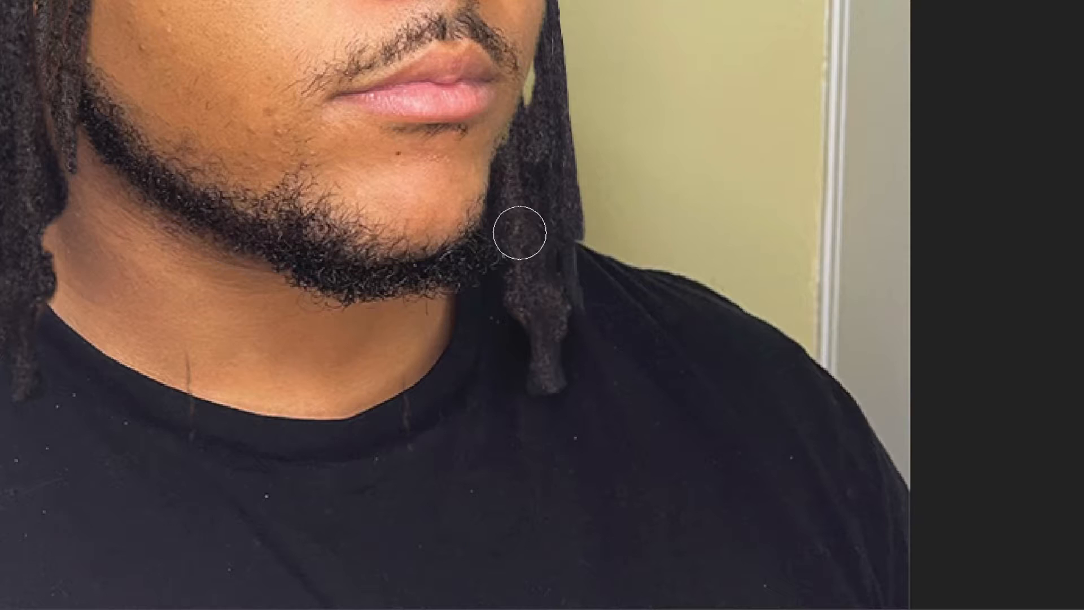
pyautogui.moveTo(537, 264)
pyautogui.mouseDown()
pyautogui.moveTo(535, 308)
pyautogui.moveTo(522, 263)
pyautogui.moveTo(549, 356)
pyautogui.mouseUp()
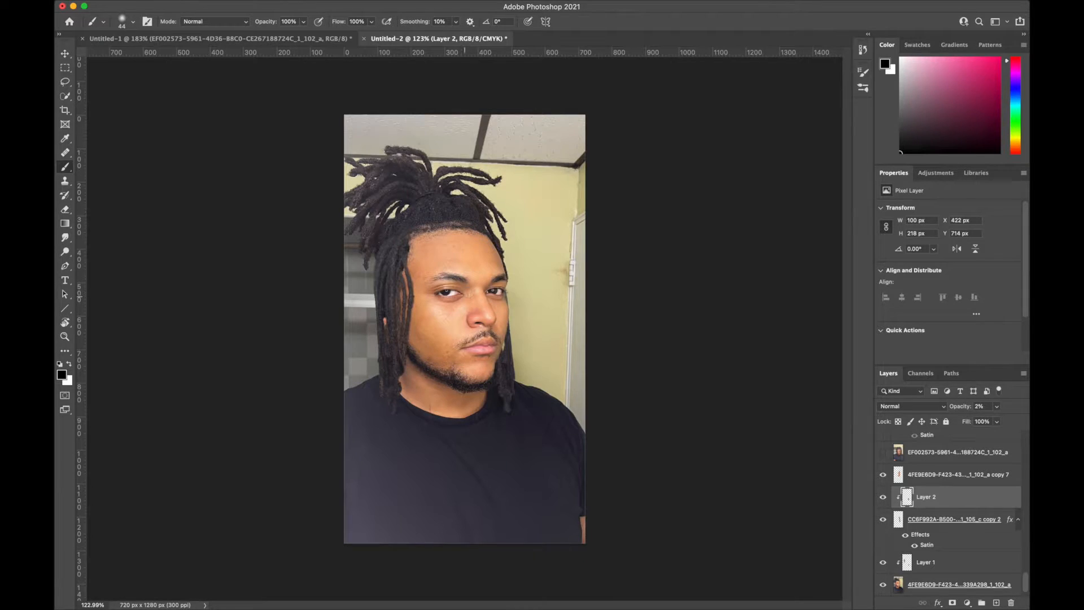
pyautogui.scroll(3, 467, 295)
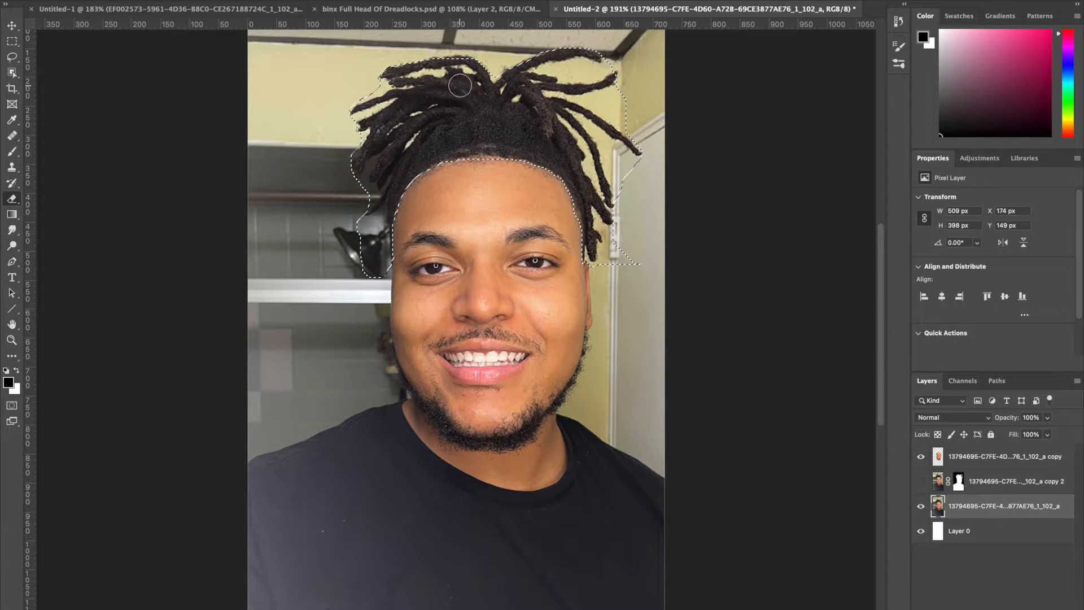
# - Erase the selected dreadlocks above the hairline from the smiling portrait's base photo layer
pyautogui.moveTo(471, 75)
pyautogui.mouseDown()
pyautogui.moveTo(396, 70)
pyautogui.moveTo(398, 113)
pyautogui.moveTo(361, 130)
pyautogui.moveTo(338, 73)
pyautogui.moveTo(389, 40)
pyautogui.moveTo(367, 93)
pyautogui.moveTo(624, 82)
pyautogui.mouseUp()
pyautogui.scroll(3, 399, 112)
pyautogui.click(39, 1)
pyautogui.moveTo(89, 28); pyautogui.dragTo(120, 31)
pyautogui.moveTo(361, 186)
pyautogui.mouseDown()
pyautogui.moveTo(488, 52)
pyautogui.moveTo(642, 72)
pyautogui.moveTo(621, 91)
pyautogui.mouseUp()
pyautogui.scroll(3, 605, 254)
pyautogui.moveTo(604, 254)
pyautogui.mouseDown()
pyautogui.moveTo(436, 264)
pyautogui.moveTo(684, 347)
pyautogui.mouseUp()
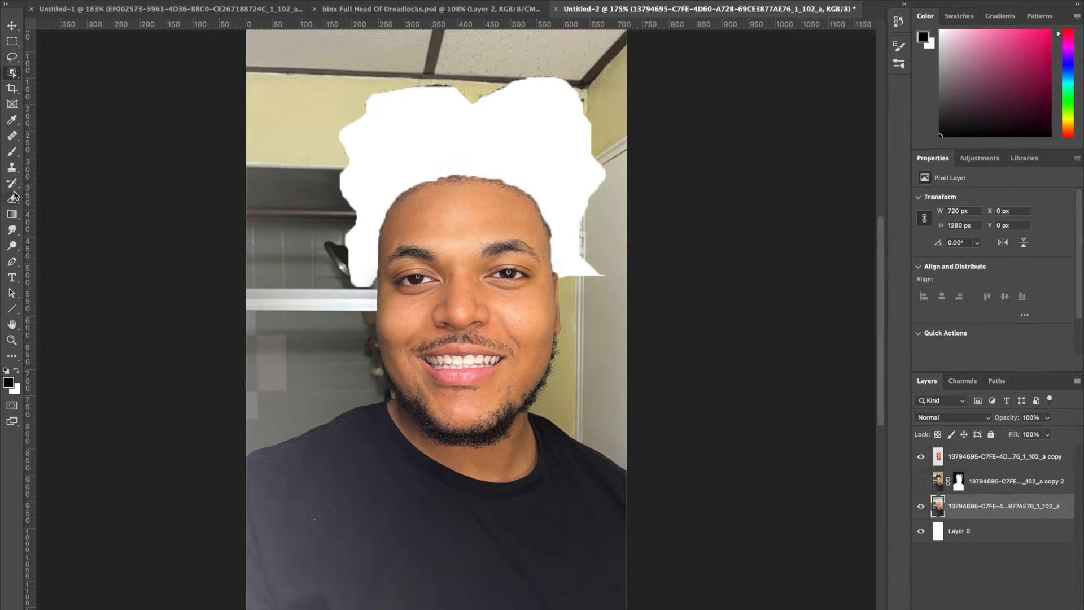
# - Erase the room background around the head and shoulders with a large soft Eraser
pyautogui.click(12, 198)
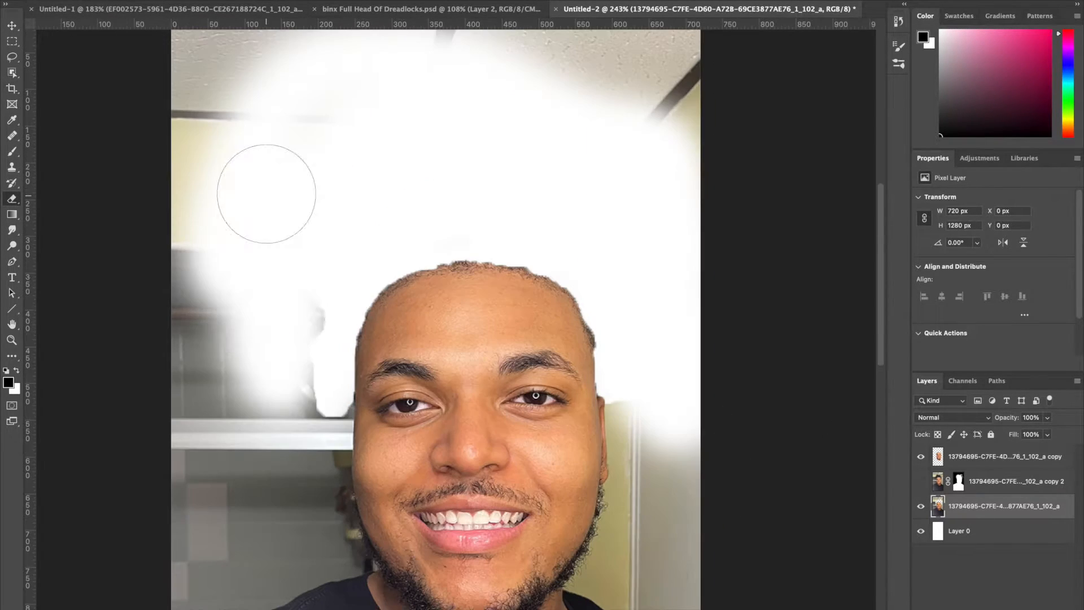
pyautogui.moveTo(266, 193)
pyautogui.mouseDown()
pyautogui.moveTo(283, 367)
pyautogui.moveTo(269, 323)
pyautogui.moveTo(267, 200)
pyautogui.moveTo(276, 343)
pyautogui.moveTo(264, 397)
pyautogui.mouseUp()
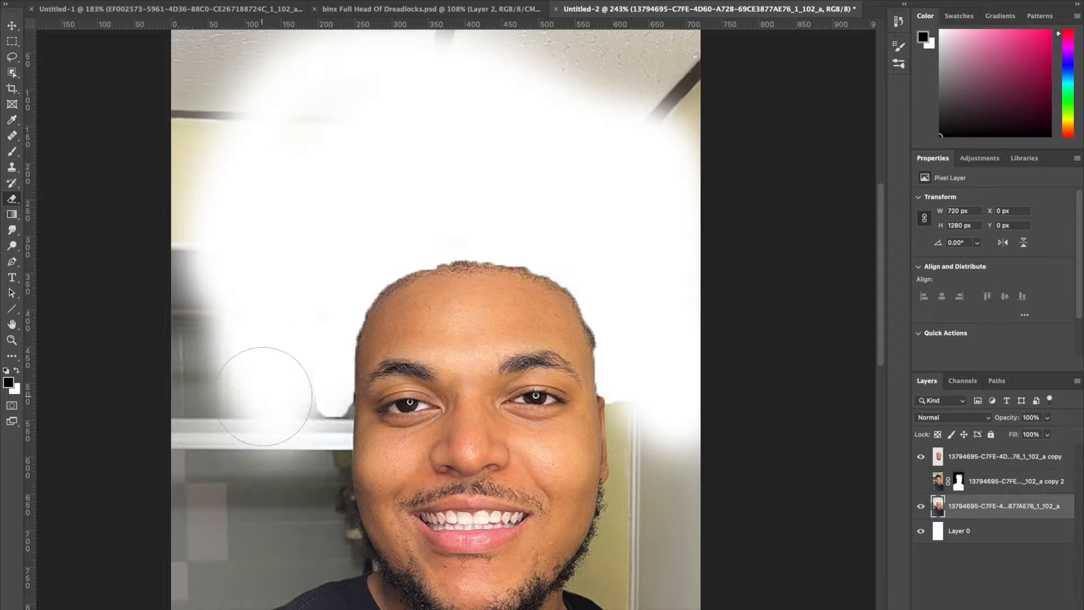
pyautogui.press('super+minus')
pyautogui.press('super+minus')
pyautogui.moveTo(320, 350)
pyautogui.mouseDown()
pyautogui.moveTo(362, 29)
pyautogui.moveTo(621, 339)
pyautogui.moveTo(613, 290)
pyautogui.moveTo(570, 407)
pyautogui.mouseUp()
pyautogui.moveTo(244, 334)
pyautogui.mouseDown()
pyautogui.moveTo(338, 395)
pyautogui.moveTo(375, 367)
pyautogui.moveTo(370, 262)
pyautogui.moveTo(390, 108)
pyautogui.moveTo(348, 73)
pyautogui.mouseUp()
# - Add a new layer above the face copy and draw a circular selection about 386 px wide over the top of the head
pyautogui.click(1005, 456)
pyautogui.scroll(2, 454, 211)
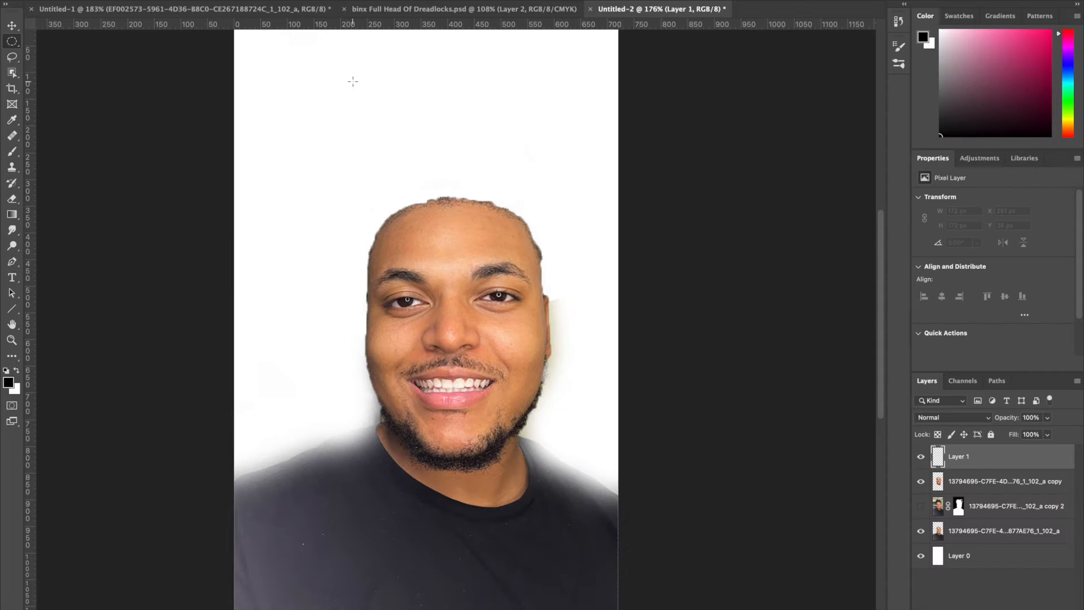
pyautogui.moveTo(343, 66); pyautogui.dragTo(548, 357)
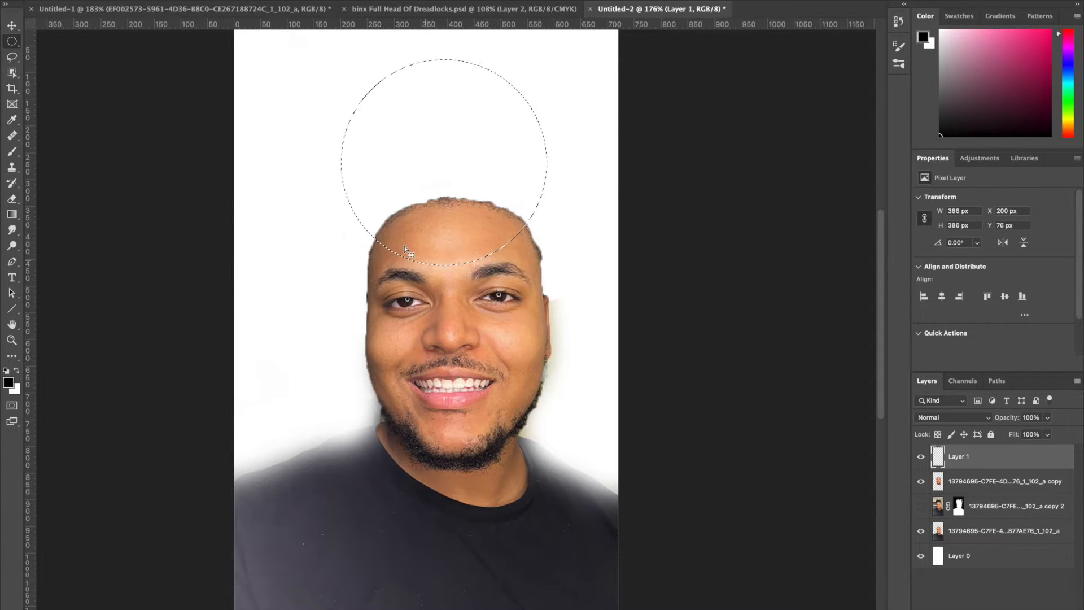
# - Transform the circular selection to about 403 px wide and move it down over the forehead and eyes
pyautogui.rightClick(456, 163)
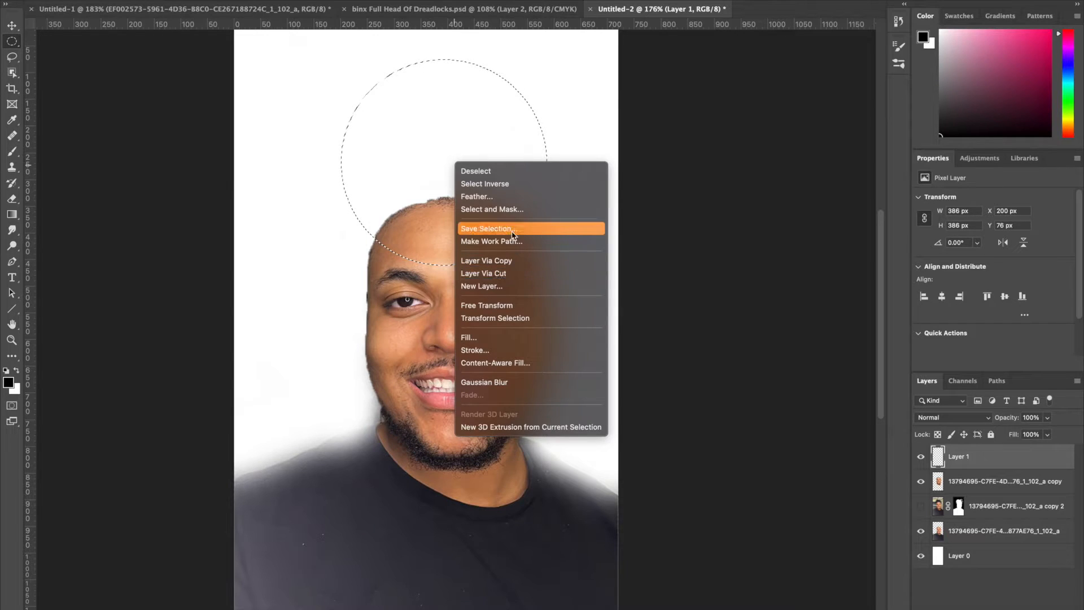
pyautogui.click(494, 319)
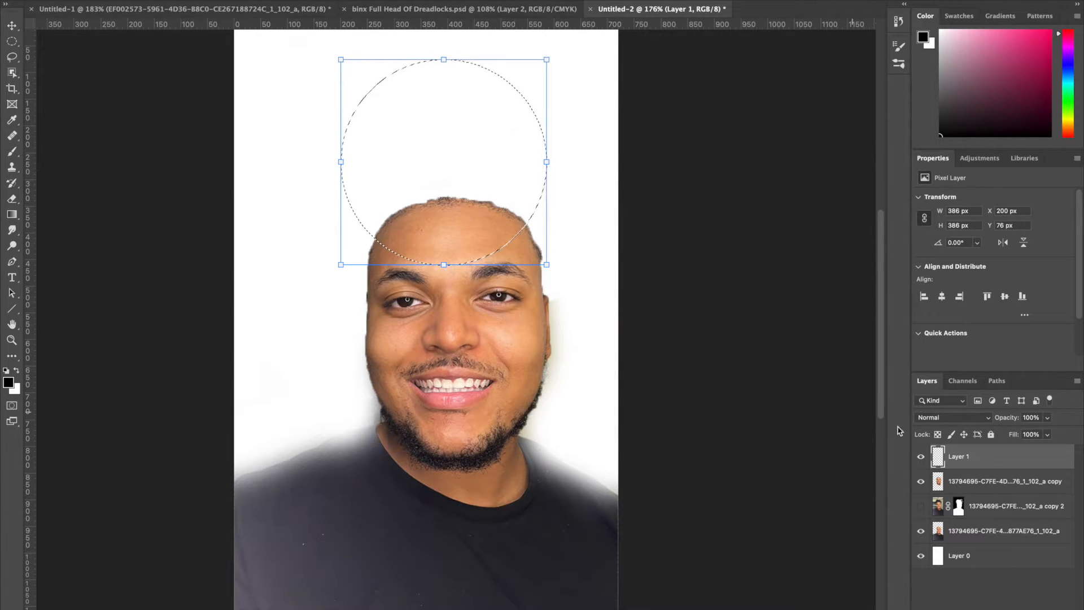
pyautogui.moveTo(505, 245); pyautogui.dragTo(510, 340)
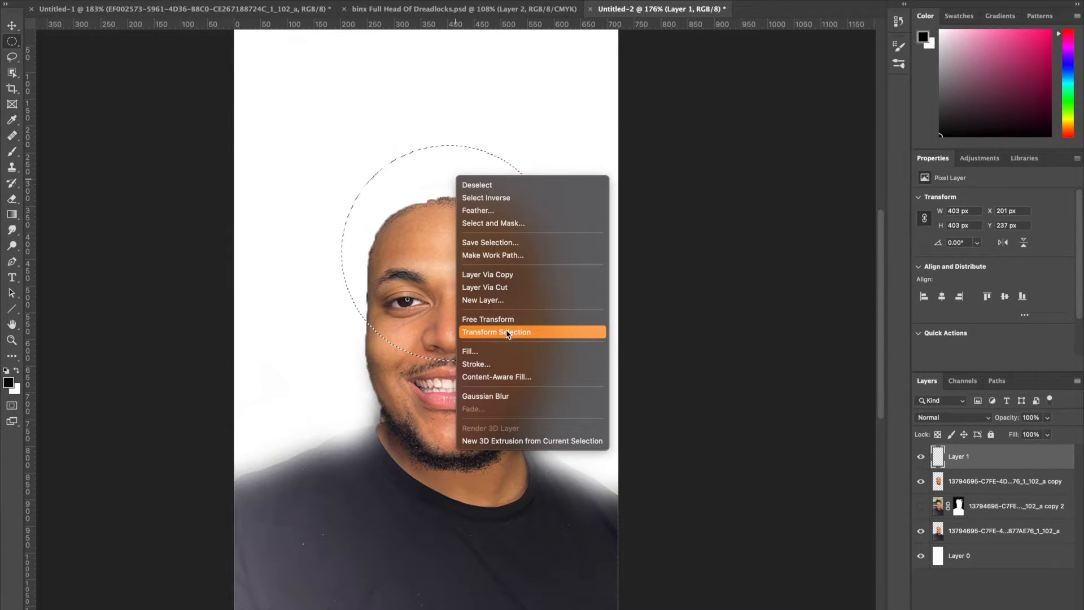
pyautogui.click(506, 331)
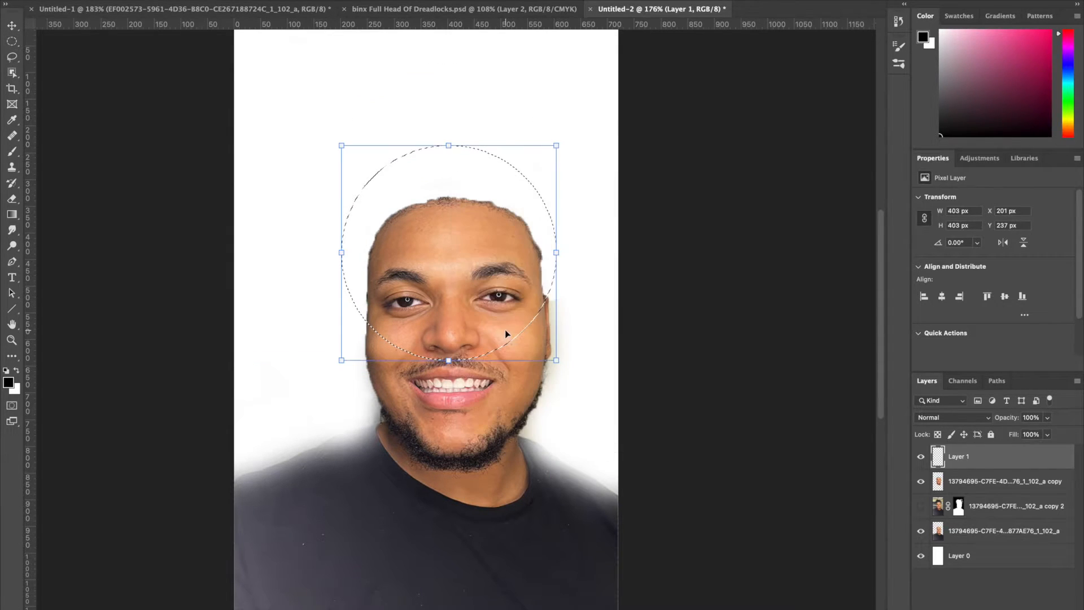
# - Warp the selection outline so both sides bend inward along the temples and cheeks
pyautogui.rightClick(458, 264)
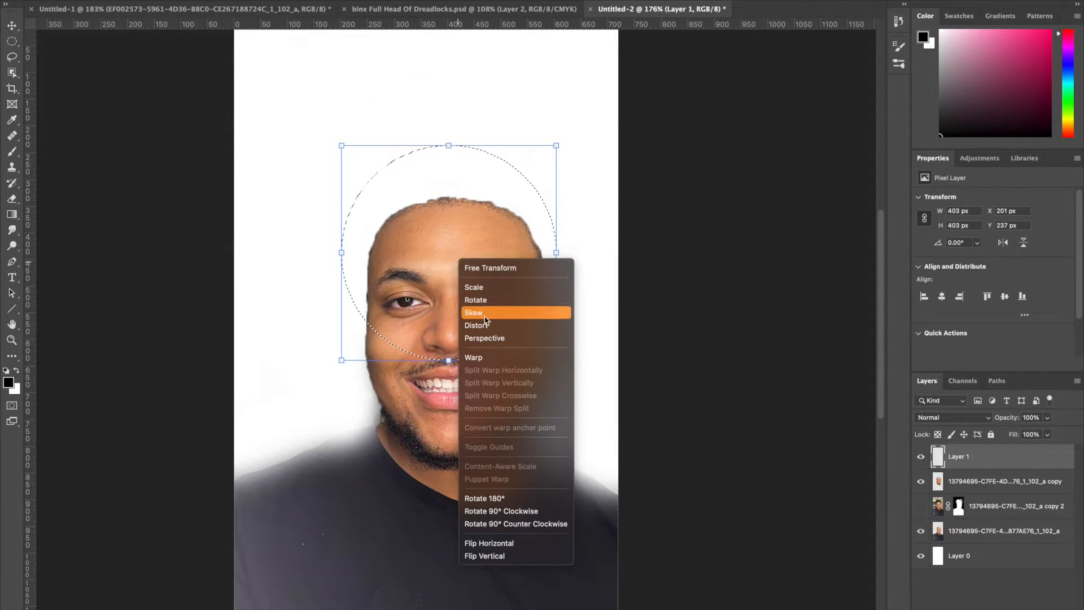
pyautogui.click(480, 357)
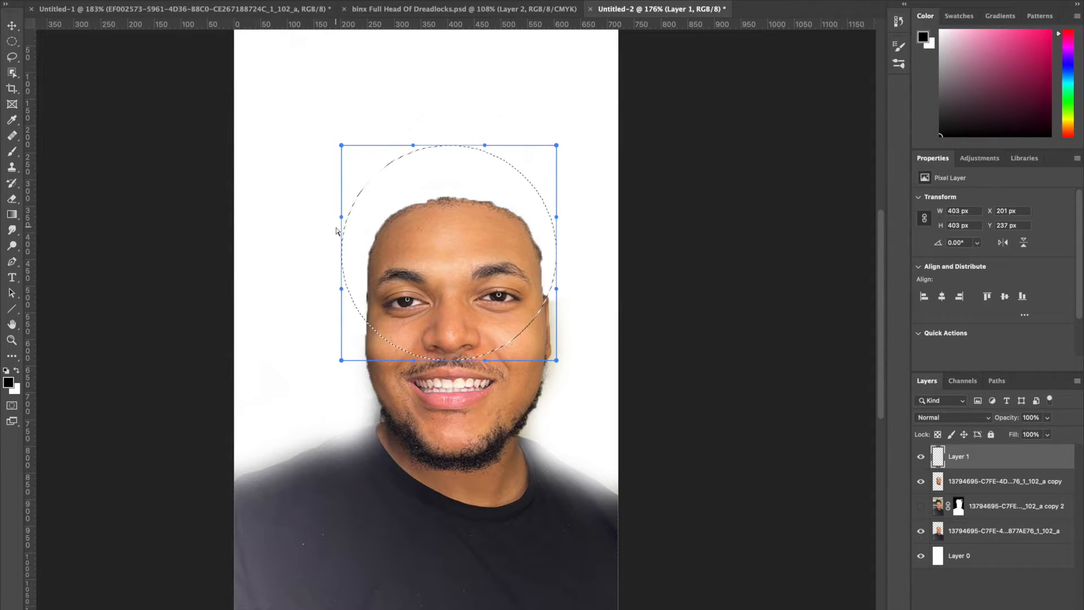
pyautogui.moveTo(342, 220); pyautogui.dragTo(361, 217)
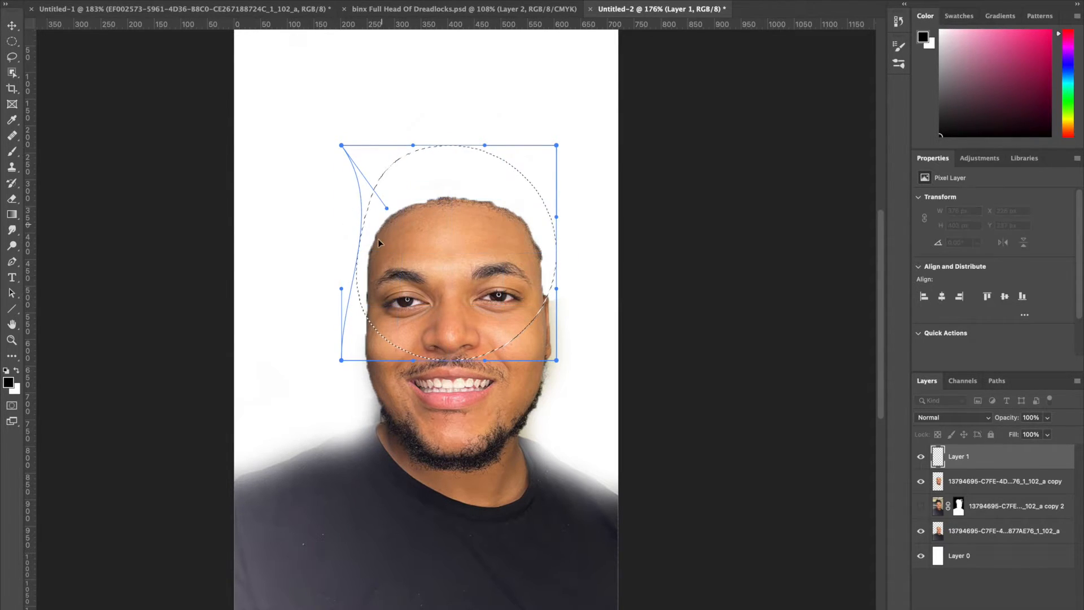
pyautogui.moveTo(338, 302); pyautogui.dragTo(370, 323)
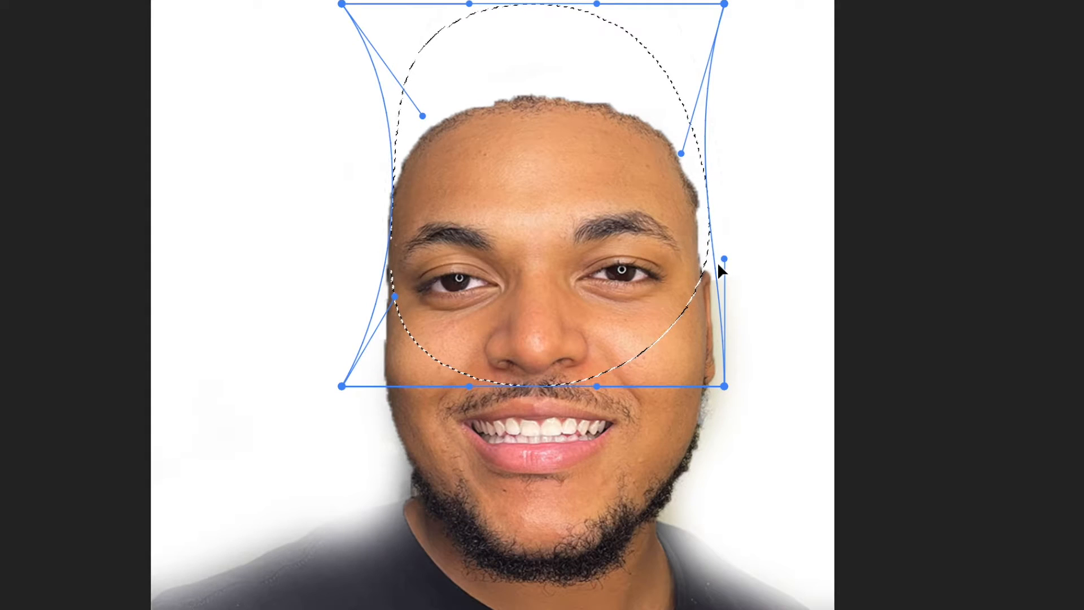
pyautogui.moveTo(671, 244); pyautogui.dragTo(656, 263)
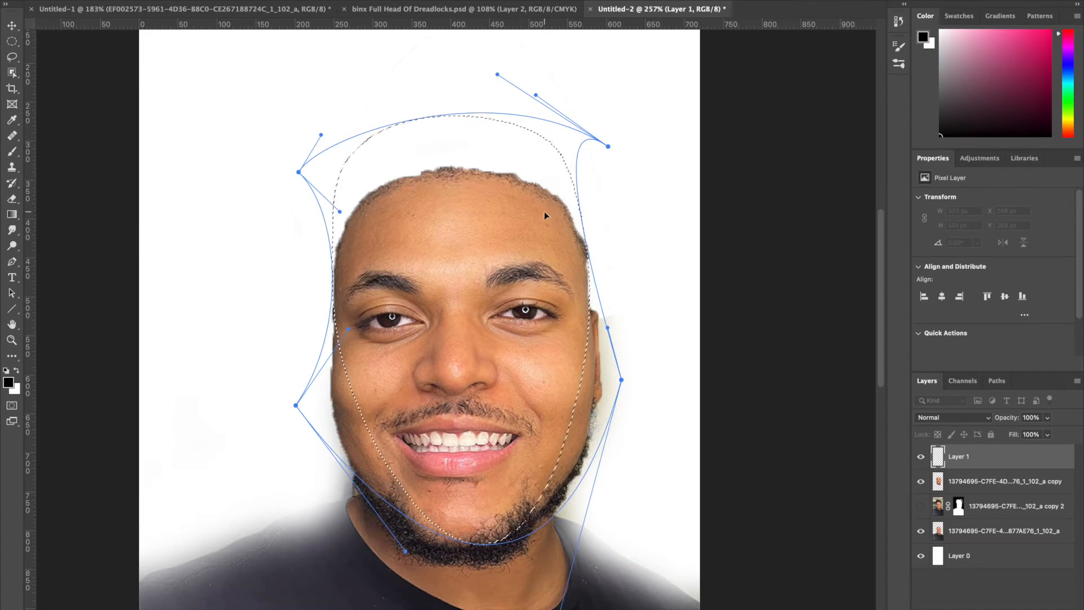
# - Reshape the selection into a tall rounded head outline of about 321 × 534 px reaching down to the chin
pyautogui.moveTo(608, 147); pyautogui.dragTo(598, 174)
pyautogui.moveTo(499, 74); pyautogui.dragTo(564, 55)
pyautogui.moveTo(597, 174); pyautogui.dragTo(632, 184)
pyautogui.moveTo(346, 218); pyautogui.dragTo(337, 216)
pyautogui.moveTo(632, 184); pyautogui.dragTo(649, 184)
pyautogui.moveTo(462, 104); pyautogui.dragTo(462, 133)
pyautogui.moveTo(649, 184); pyautogui.dragTo(617, 174)
pyautogui.moveTo(550, 59); pyautogui.dragTo(575, 98)
pyautogui.moveTo(617, 175)
pyautogui.mouseDown()
pyautogui.moveTo(622, 184)
pyautogui.moveTo(610, 180)
pyautogui.mouseUp()
pyautogui.moveTo(539, 90); pyautogui.dragTo(554, 120)
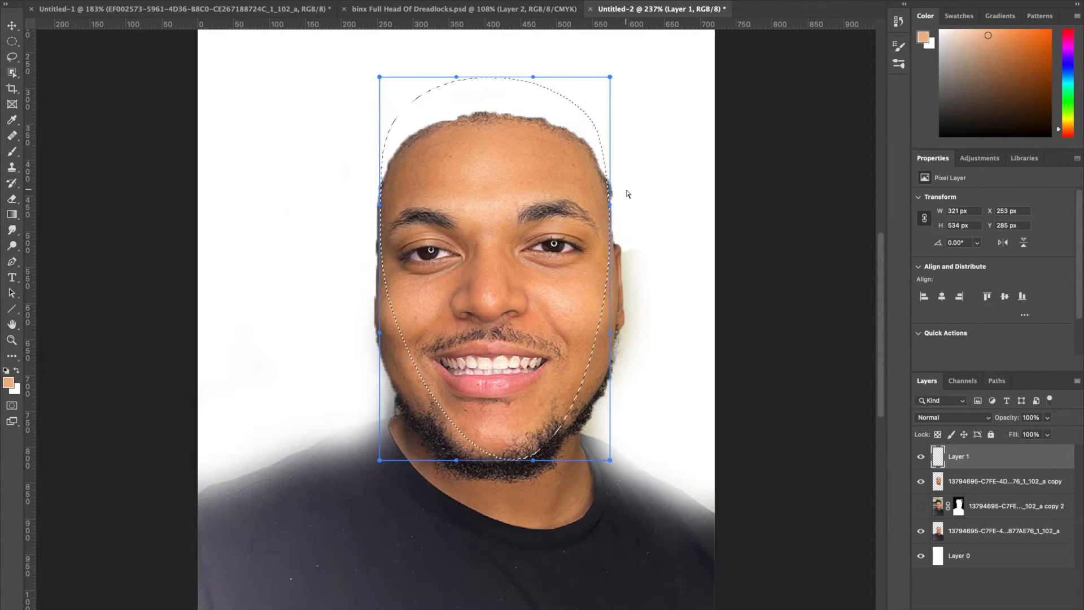
# - Widen the head-shaped selection to about 351 px and apply the transformation
pyautogui.moveTo(379, 201); pyautogui.dragTo(355, 195)
pyautogui.moveTo(639, 190); pyautogui.dragTo(634, 188)
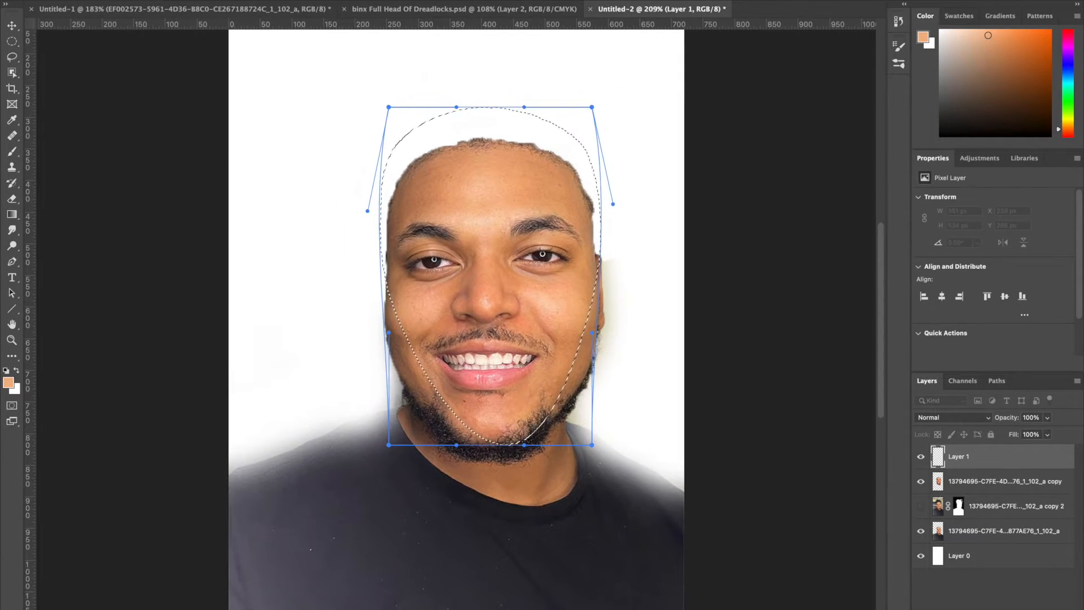
pyautogui.press('Return')
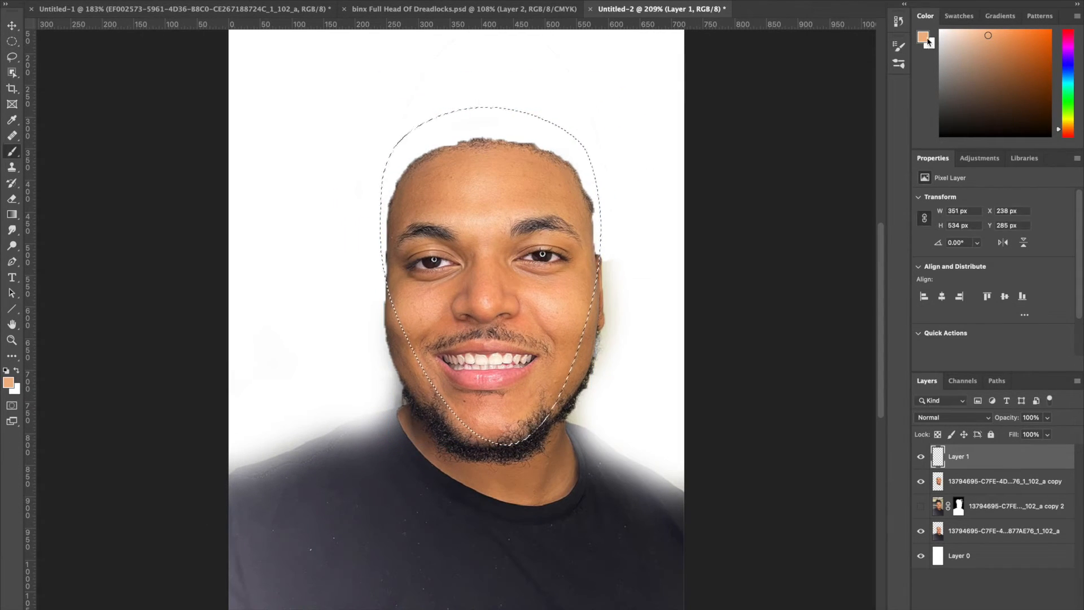
# - Sample a skin tone from the forehead as the foreground color and paint the scalp inside the selection on Layer 1
pyautogui.click(924, 37)
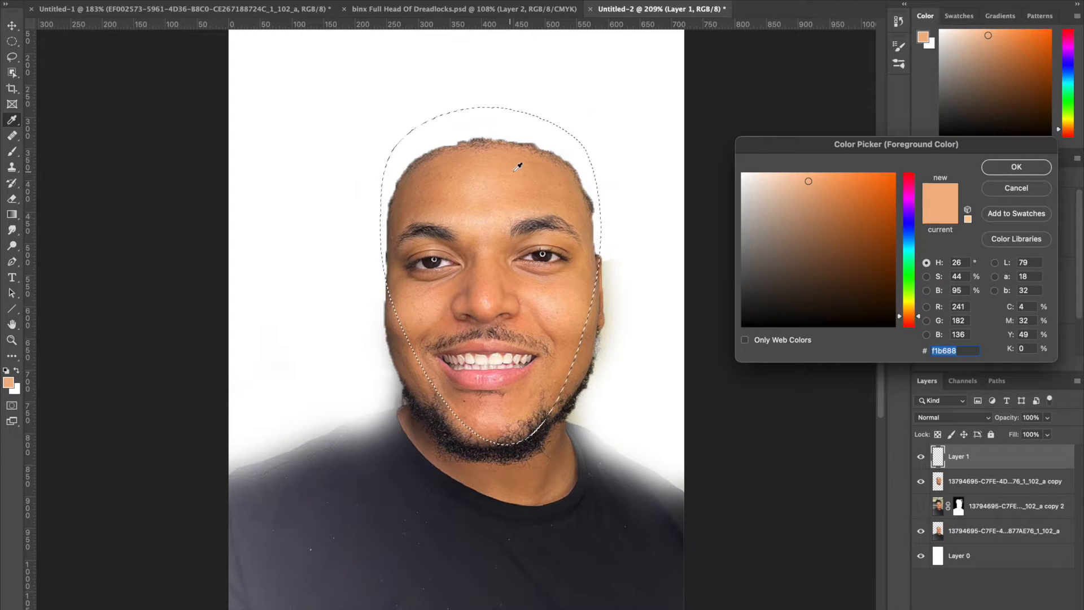
pyautogui.press('Return')
pyautogui.press('b')
pyautogui.moveTo(464, 125)
pyautogui.mouseDown()
pyautogui.moveTo(423, 134)
pyautogui.moveTo(497, 116)
pyautogui.moveTo(419, 144)
pyautogui.moveTo(378, 209)
pyautogui.mouseUp()
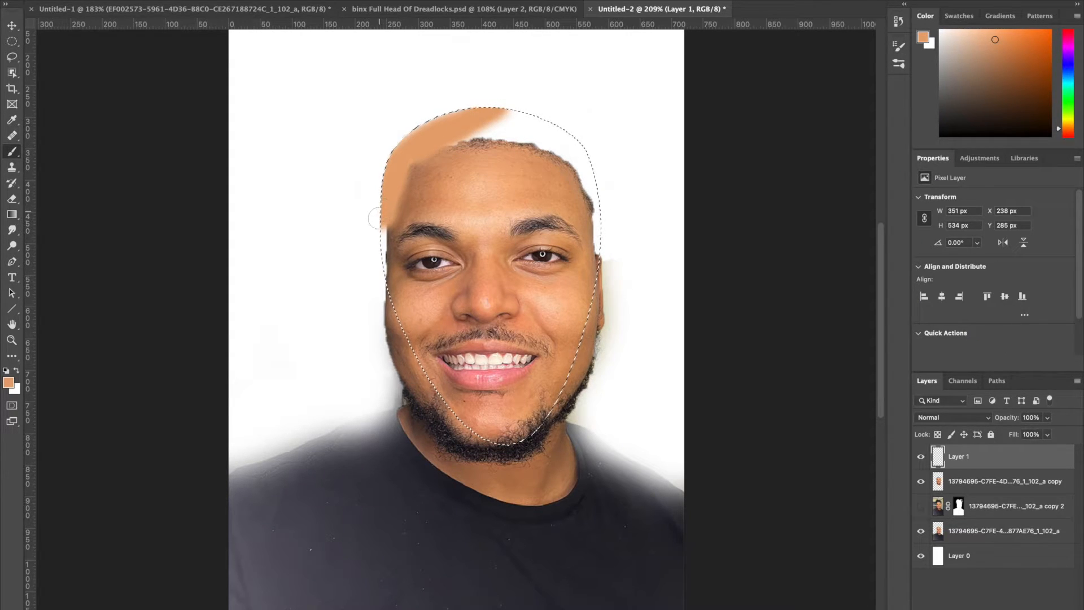
pyautogui.hotkey('alt', 'BackSpace')
pyautogui.hotkey('ctrl', '-')
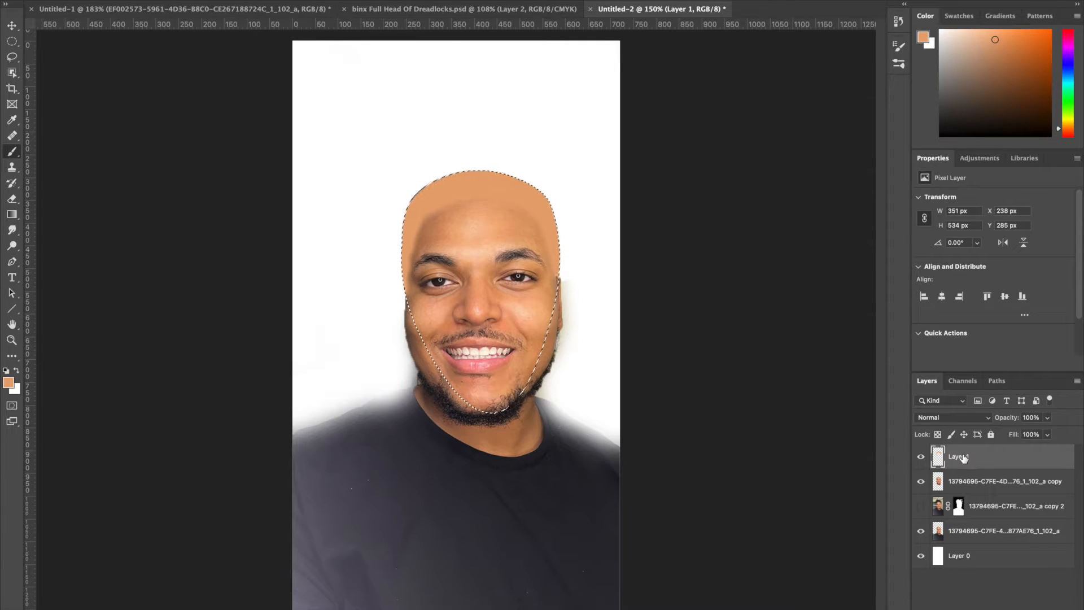
# - Adjust the painted scalp with Free Transform, duplicate Layer 1 and clip the copy to it
pyautogui.hotkey('ctrl', 't')
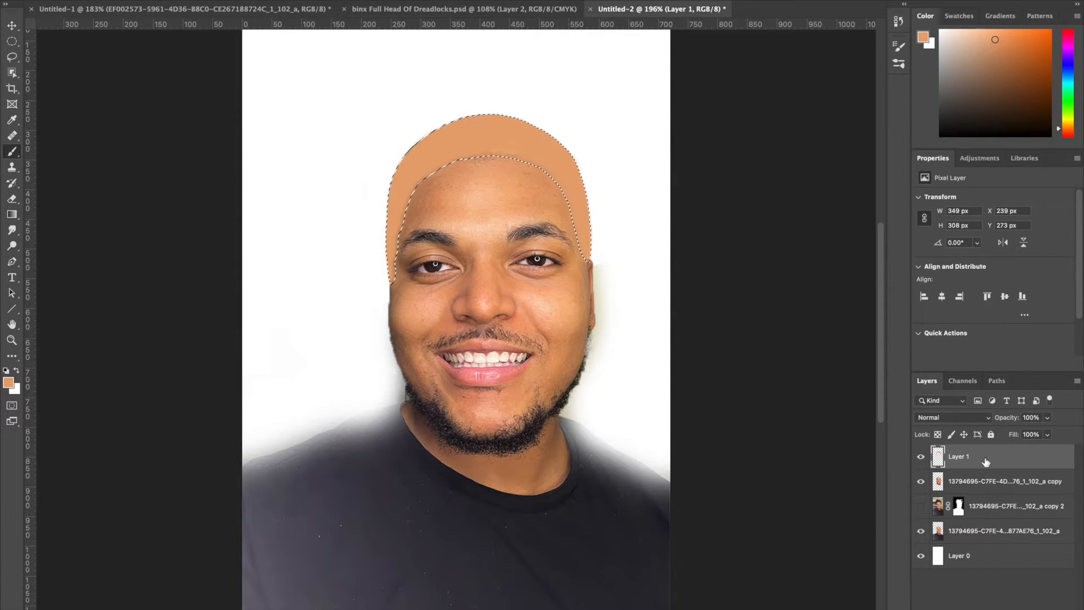
pyautogui.rightClick(986, 461)
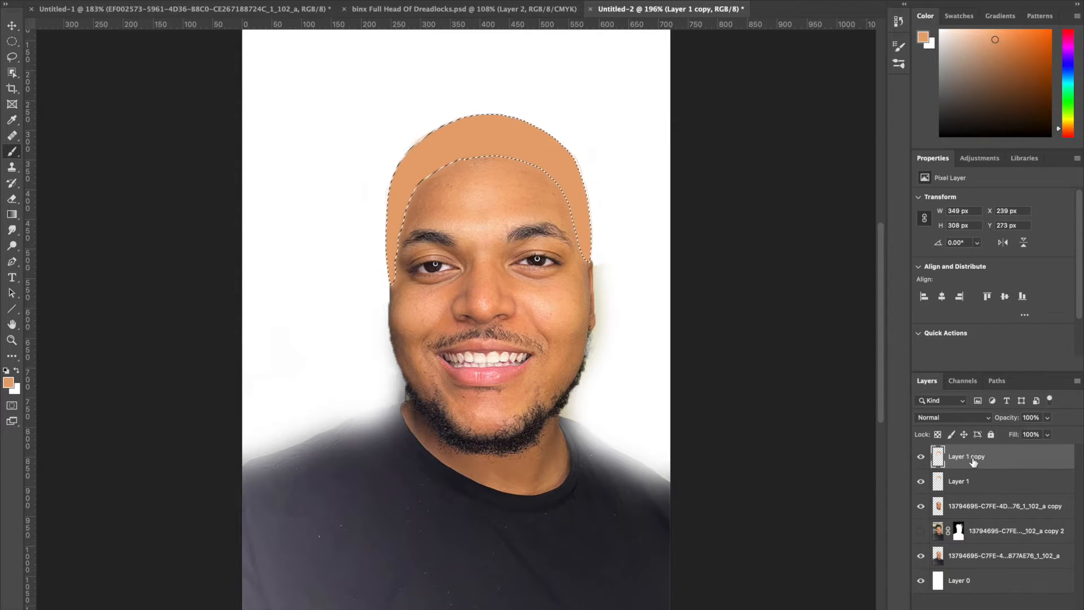
pyautogui.rightClick(973, 461)
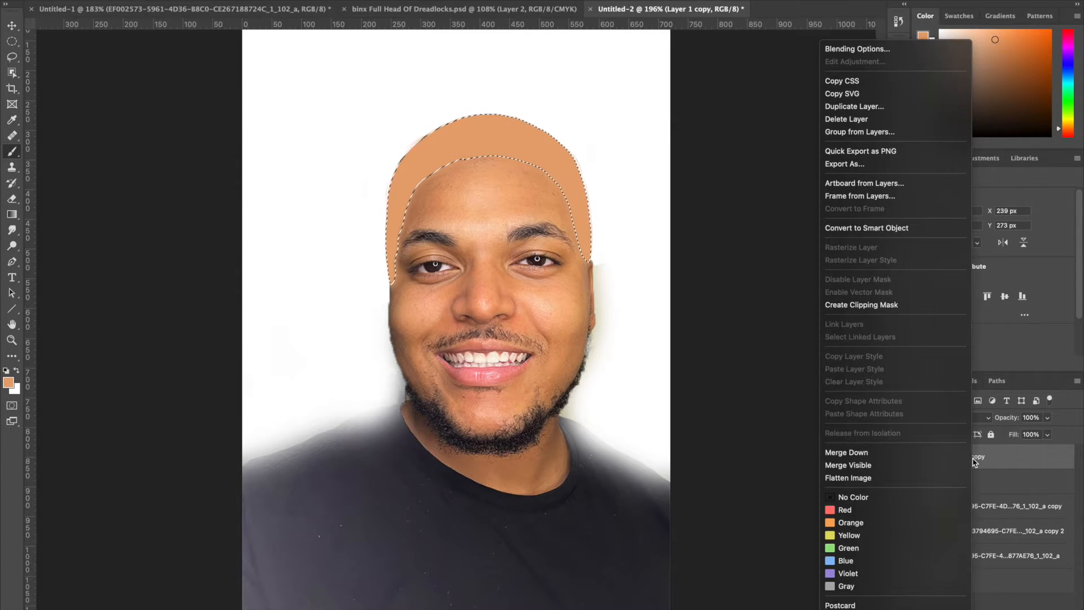
pyautogui.click(898, 306)
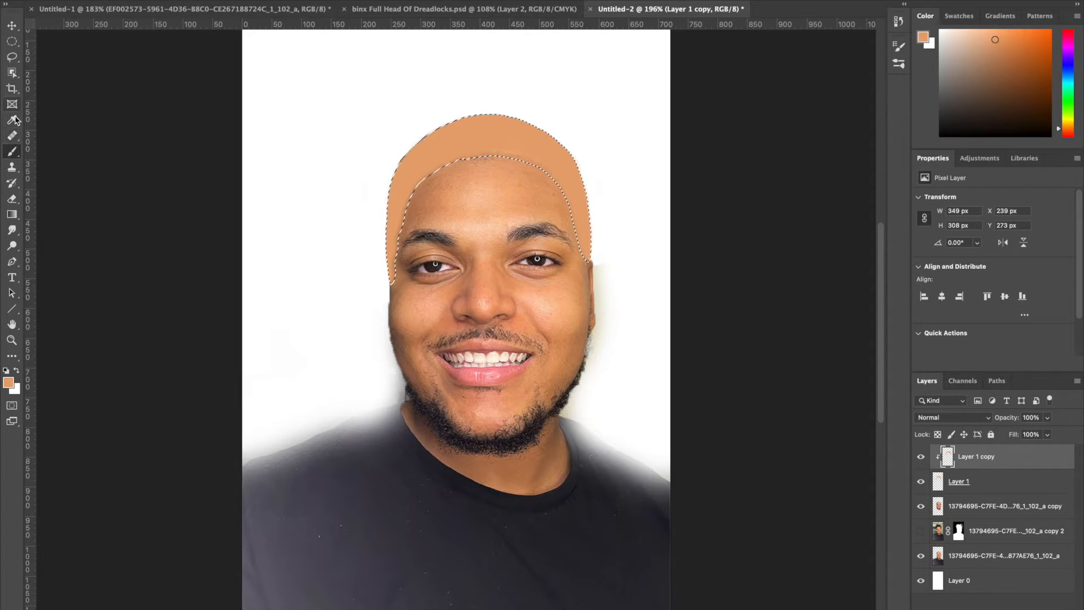
# - Add skin texture to the top of the painted scalp on Layer 1 copy with the Healing Brush, sampling the forehead on the portrait copy layer
pyautogui.click(12, 135)
pyautogui.click(66, 146)
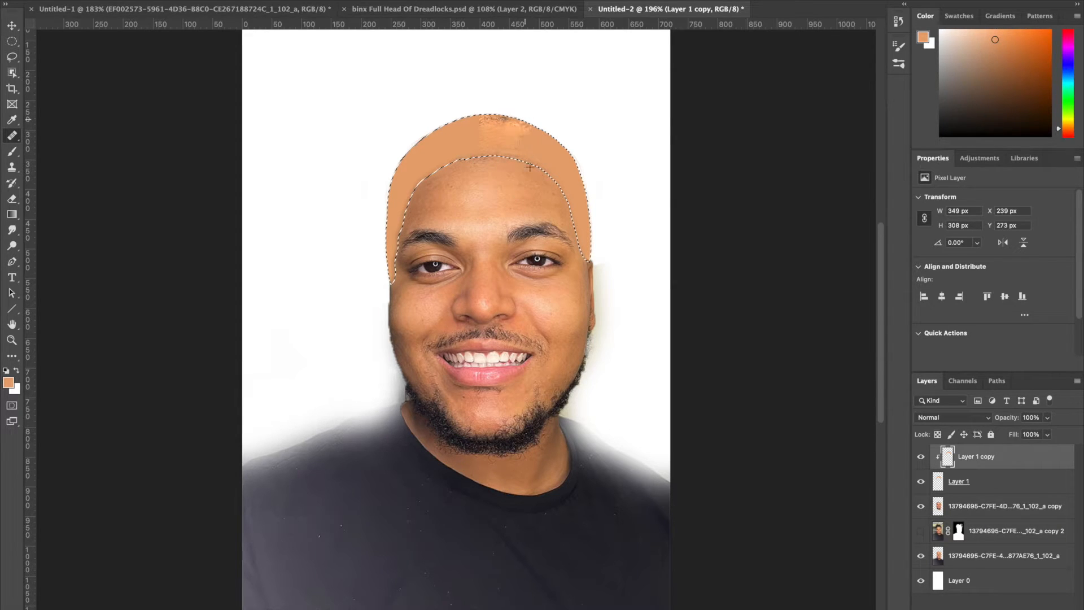
pyautogui.scroll(3, 456, 335)
pyautogui.click(89, 2)
pyautogui.moveTo(446, 69); pyautogui.dragTo(587, 79)
pyautogui.click(980, 510)
pyautogui.keyDown('alt'); pyautogui.click(521, 135); pyautogui.keyUp('alt')
pyautogui.click(980, 456)
pyautogui.moveTo(535, 55); pyautogui.dragTo(615, 135)
# - Resample skin from the forehead layer and extend the healed skin texture down both sides of the scalp on Layer 1 copy
pyautogui.click(980, 506)
pyautogui.keyDown('alt'); pyautogui.click(528, 152); pyautogui.keyUp('alt')
pyautogui.click(980, 456)
pyautogui.click(980, 507)
pyautogui.keyDown('alt'); pyautogui.click(490, 96); pyautogui.keyUp('alt')
pyautogui.click(980, 456)
pyautogui.moveTo(623, 175); pyautogui.dragTo(624, 186)
pyautogui.moveTo(381, 121); pyautogui.dragTo(368, 237)
pyautogui.scroll(-1, 456, 326)
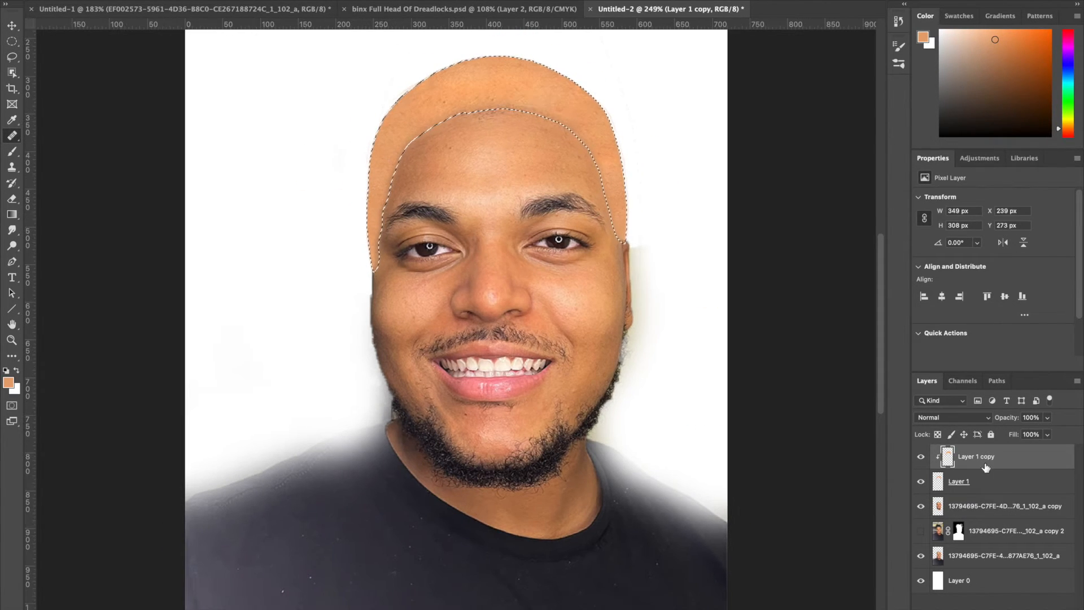
# - Add a Satin effect to Layer 1 copy with Multiply blending, 10% opacity, 50 px distance and 80 px size
pyautogui.click(976, 609)
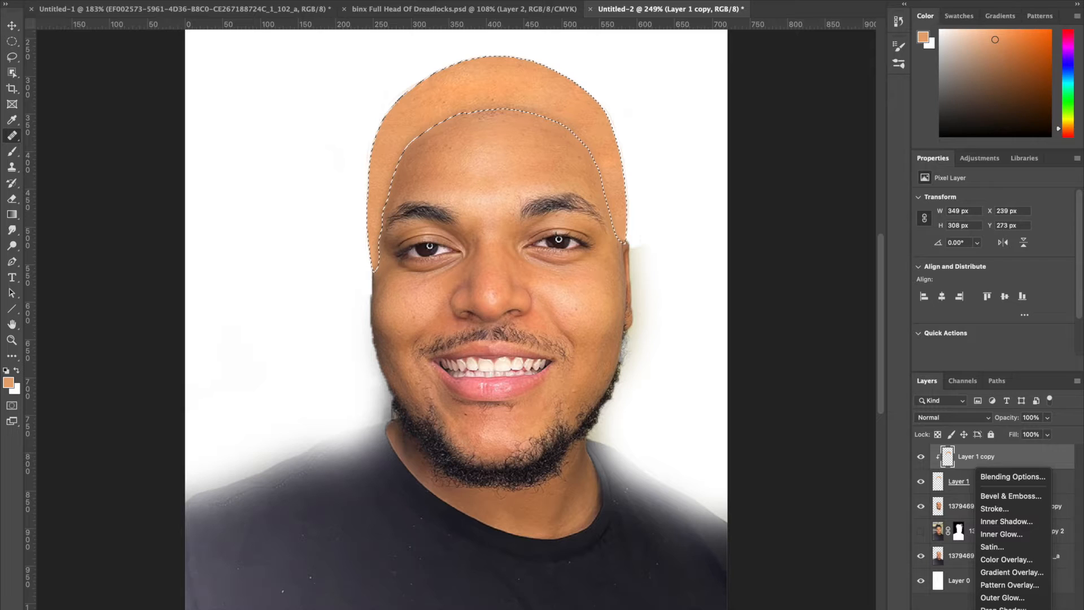
pyautogui.click(992, 547)
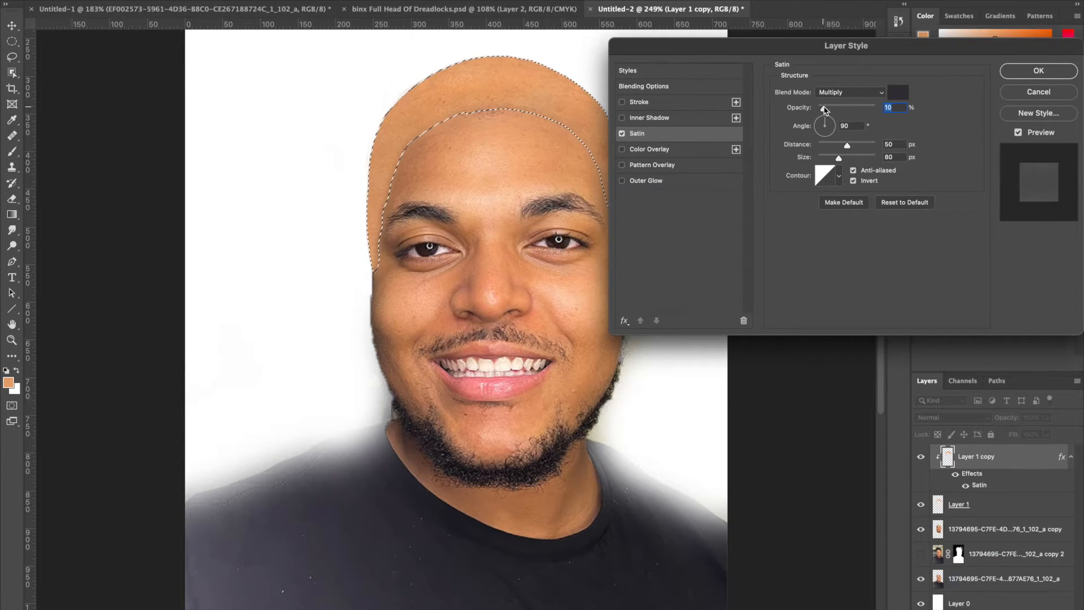
pyautogui.press('Return')
pyautogui.scroll(-5, 641, 274)
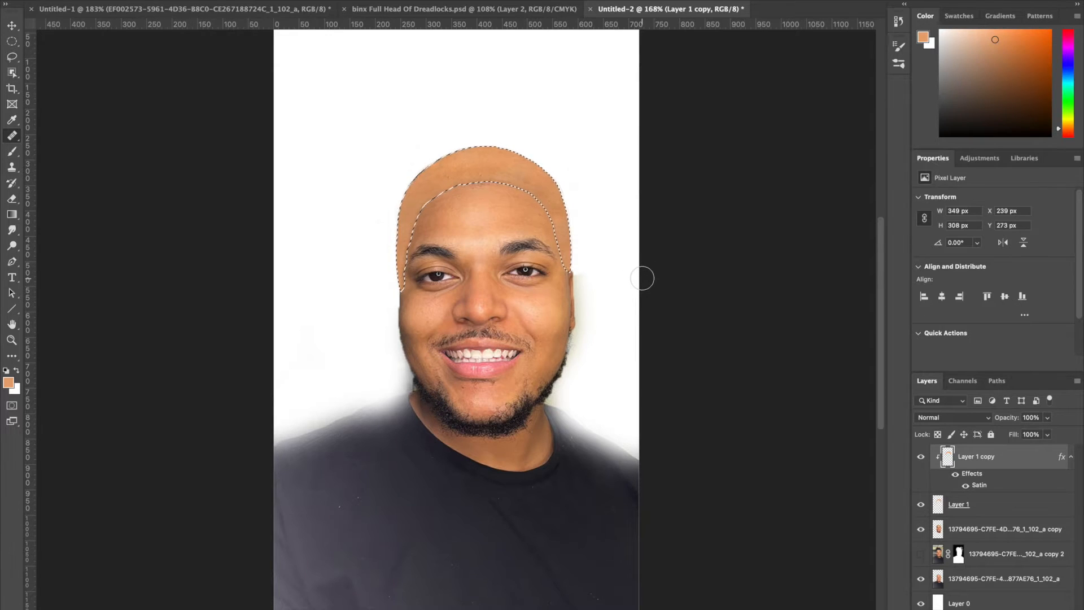
pyautogui.scroll(-2, 641, 278)
pyautogui.scroll(4, 641, 278)
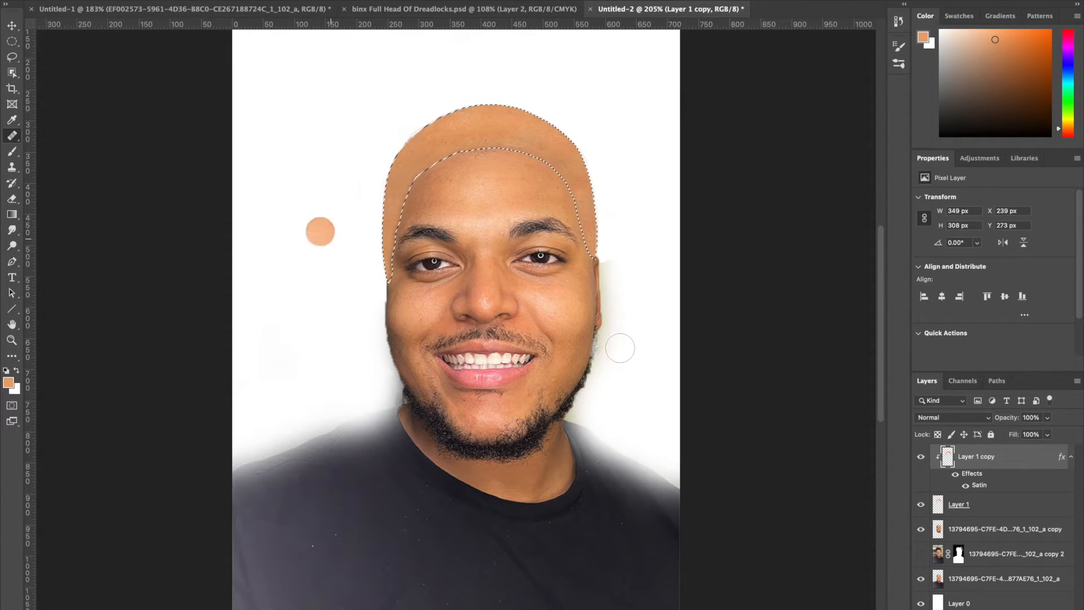
# - Add a new layer for brush shading with default black and white colors, clip it to the scalp and lower its opacity
pyautogui.hotkey('ctrl', 'alt', 'shift', 'n')
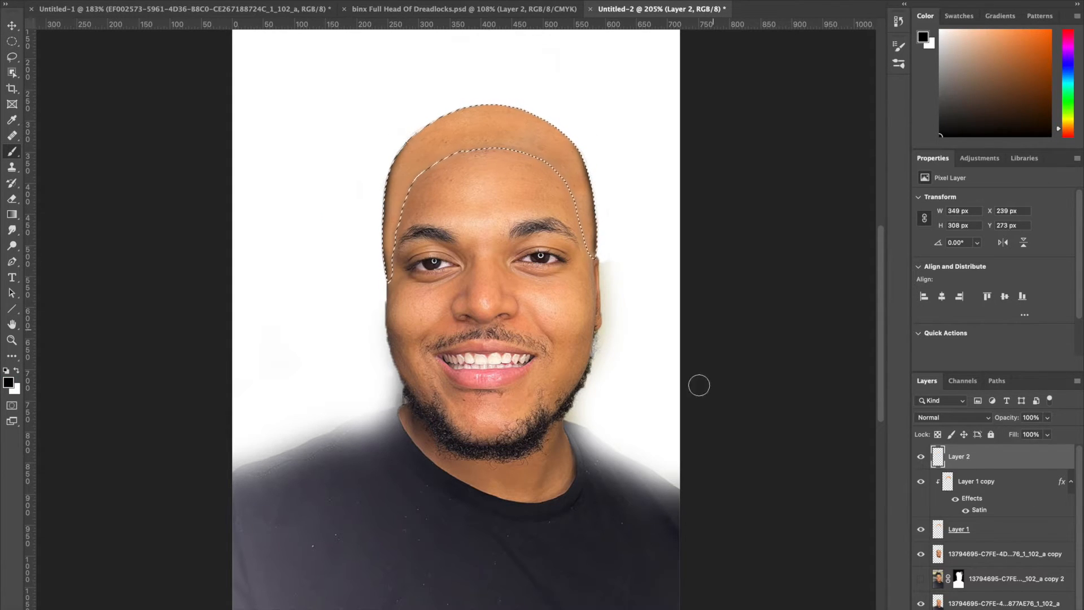
pyautogui.press('d')
pyautogui.press('x')
pyautogui.press('b')
pyautogui.rightClick(987, 458)
pyautogui.click(902, 370)
pyautogui.moveTo(1047, 417); pyautogui.dragTo(1013, 438)
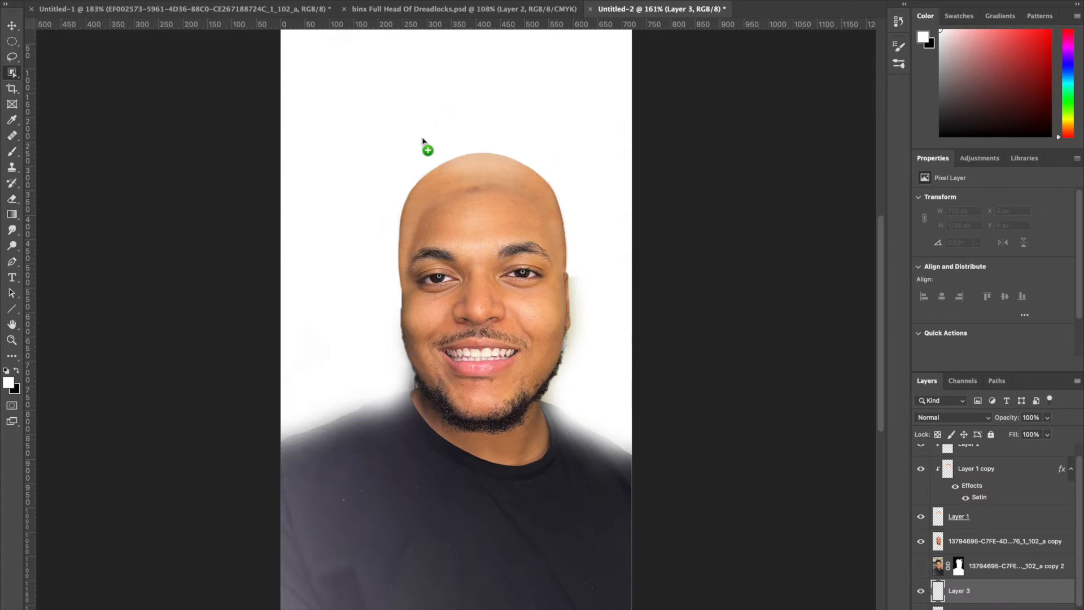
# - Place the green grass field and blue sky image behind the portrait and enlarge it to fill the canvas
pyautogui.moveTo(443, 152); pyautogui.dragTo(441, 146)
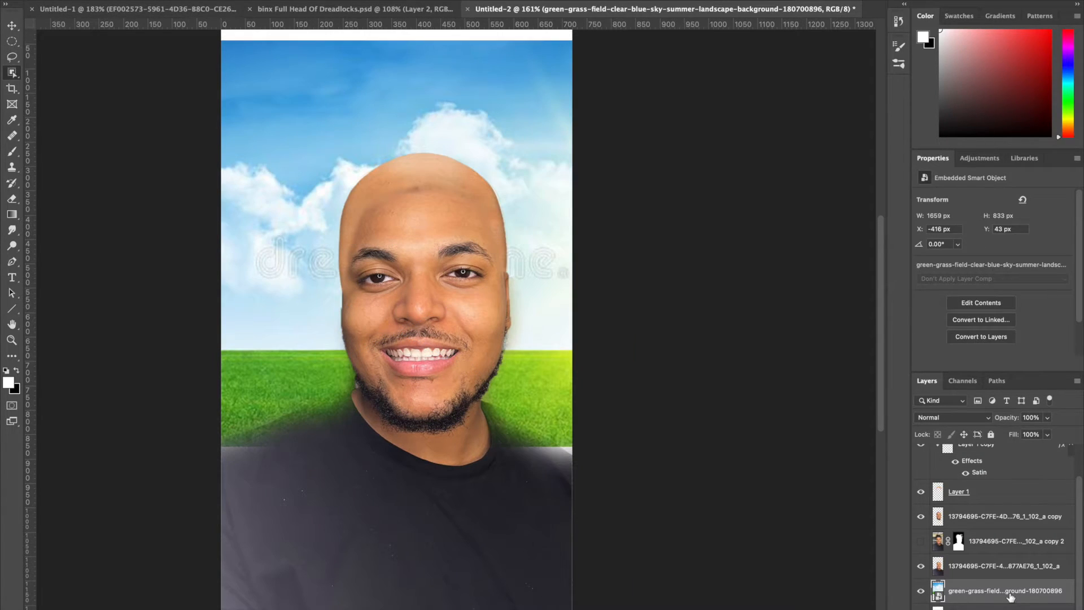
pyautogui.press('super+t')
pyautogui.moveTo(827, 446); pyautogui.dragTo(920, 512)
pyautogui.moveTo(479, 411); pyautogui.dragTo(561, 372)
pyautogui.moveTo(733, 457); pyautogui.dragTo(892, 545)
pyautogui.moveTo(400, 317); pyautogui.dragTo(124, 256)
pyautogui.moveTo(715, 513)
pyautogui.mouseDown()
pyautogui.moveTo(777, 541)
pyautogui.moveTo(716, 283)
pyautogui.moveTo(508, 235)
pyautogui.mouseUp()
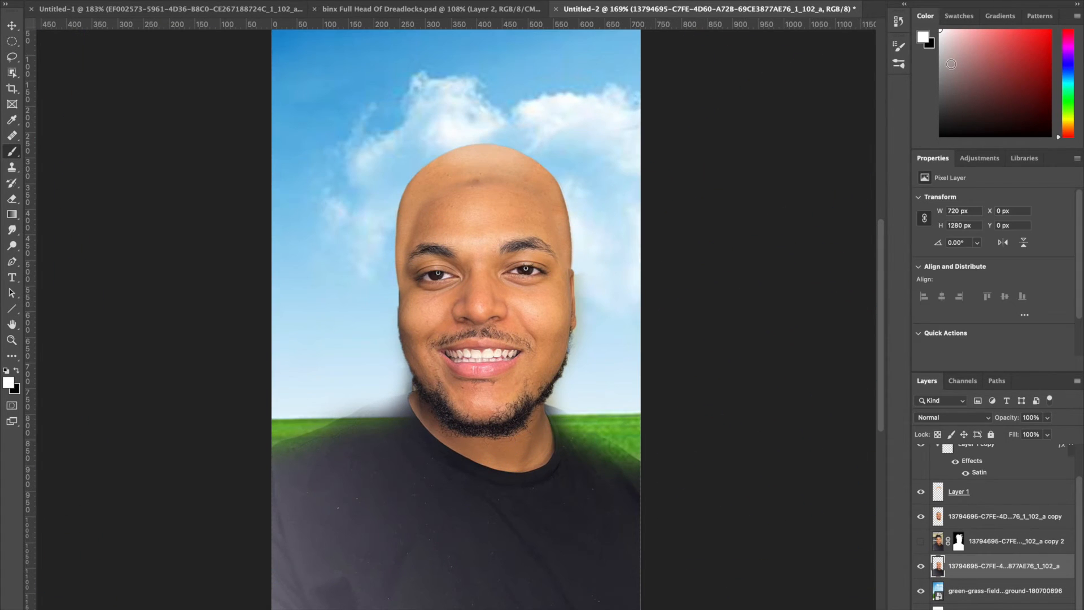
# - Sample the dark shirt color as the foreground color and paint over the faded shoulder edge on the portrait layer
pyautogui.click(925, 42)
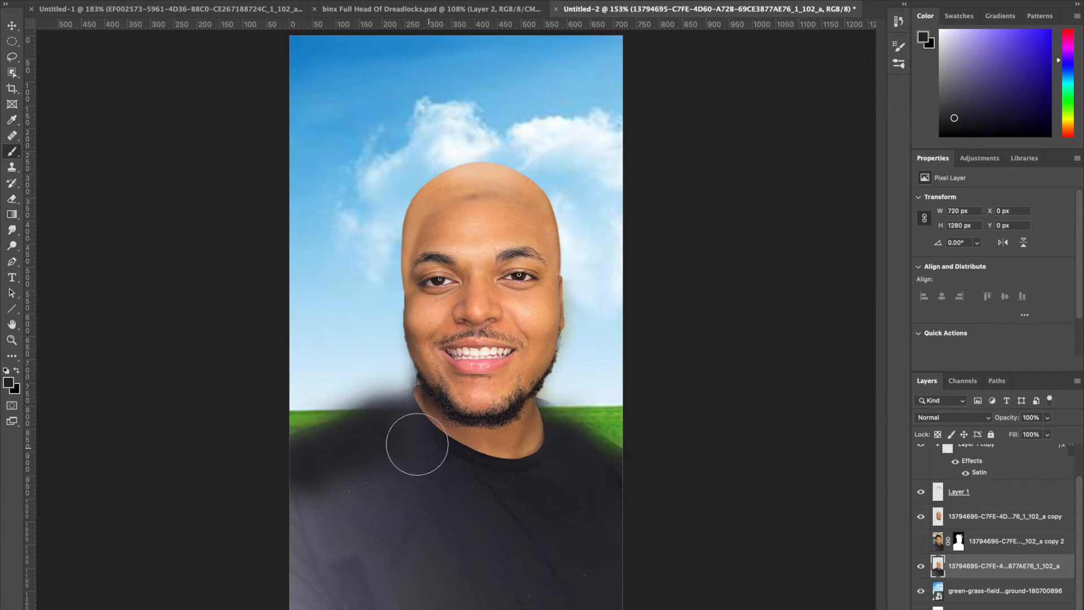
pyautogui.moveTo(416, 452)
pyautogui.mouseDown()
pyautogui.moveTo(599, 440)
pyautogui.moveTo(282, 445)
pyautogui.mouseUp()
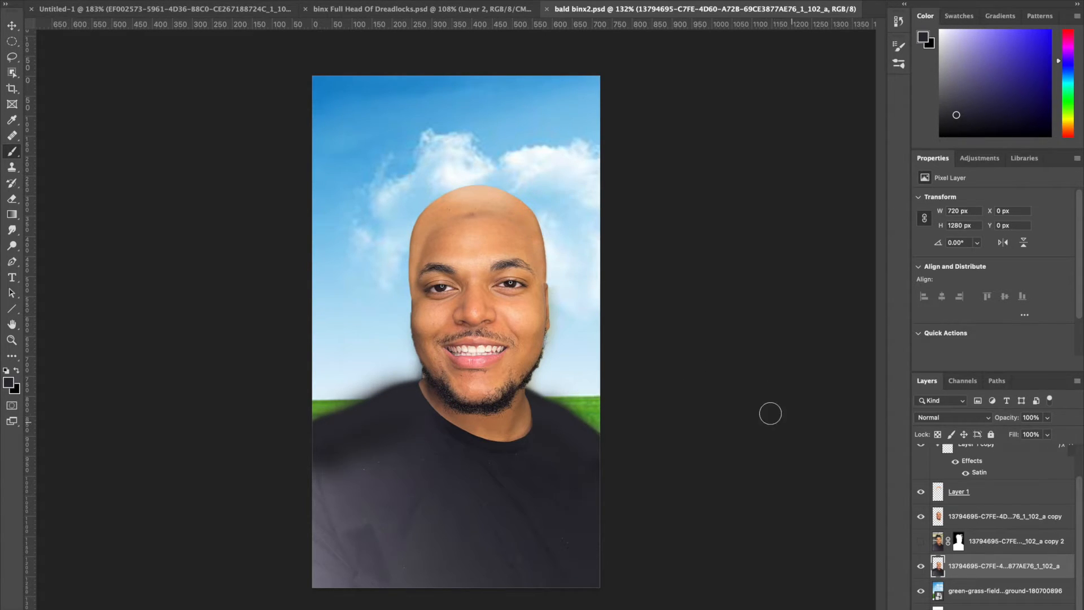
pyautogui.scroll(2, 479, 308)
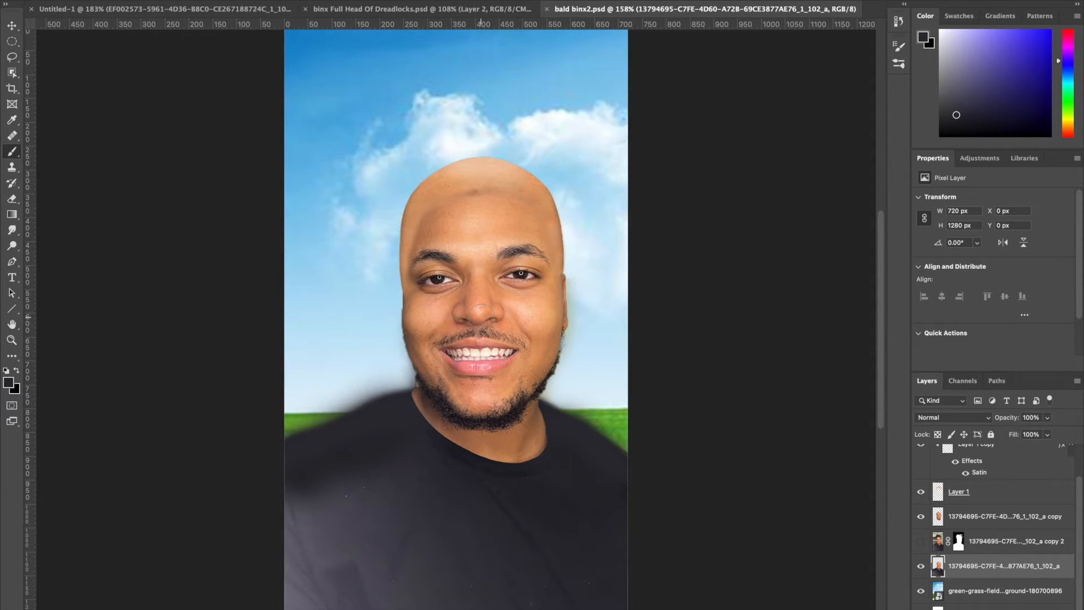
pyautogui.scroll(-4, 479, 306)
pyautogui.scroll(1, 479, 307)
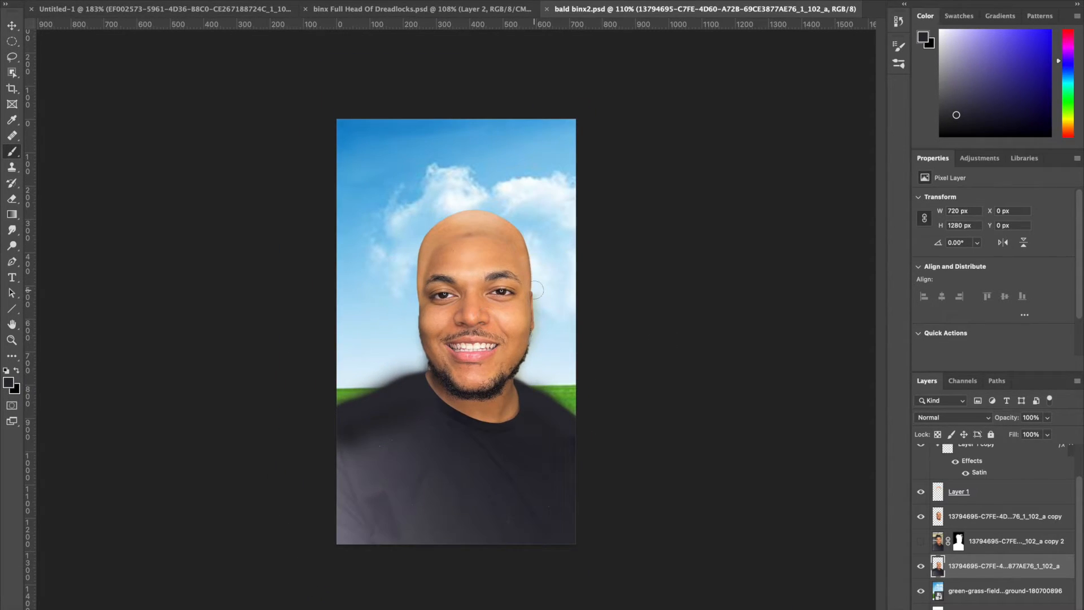
pyautogui.scroll(4, 482, 282)
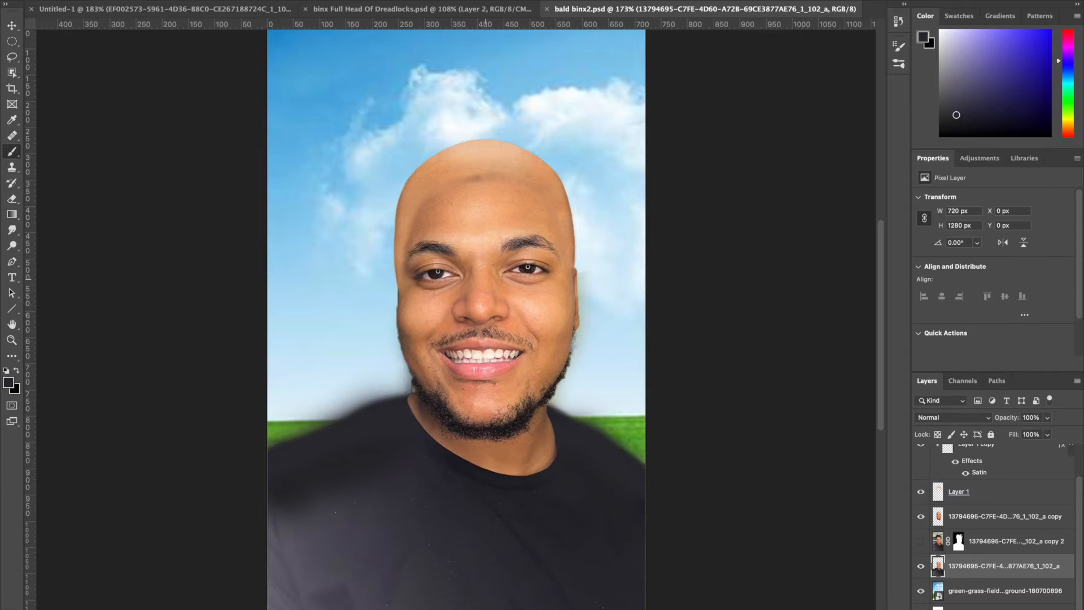
pyautogui.scroll(-1, 463, 326)
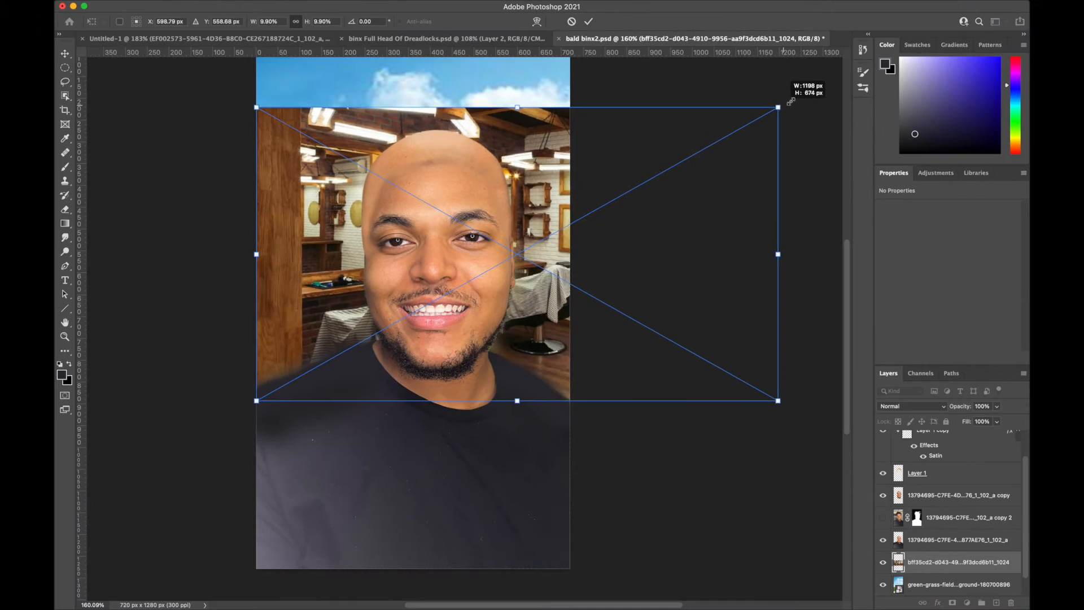
# - Position the barbershop photo as the background behind the portrait and bring in the IMG_5021 waves hairstyle photo
pyautogui.moveTo(805, 85); pyautogui.dragTo(587, 216)
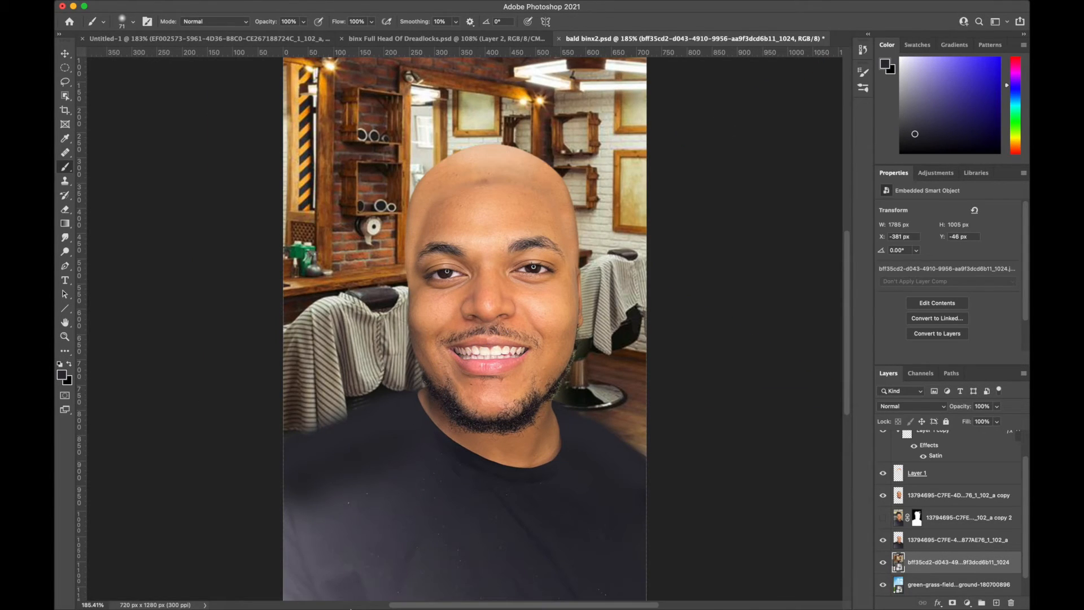
pyautogui.moveTo(288, 586)
pyautogui.click(173, 587)
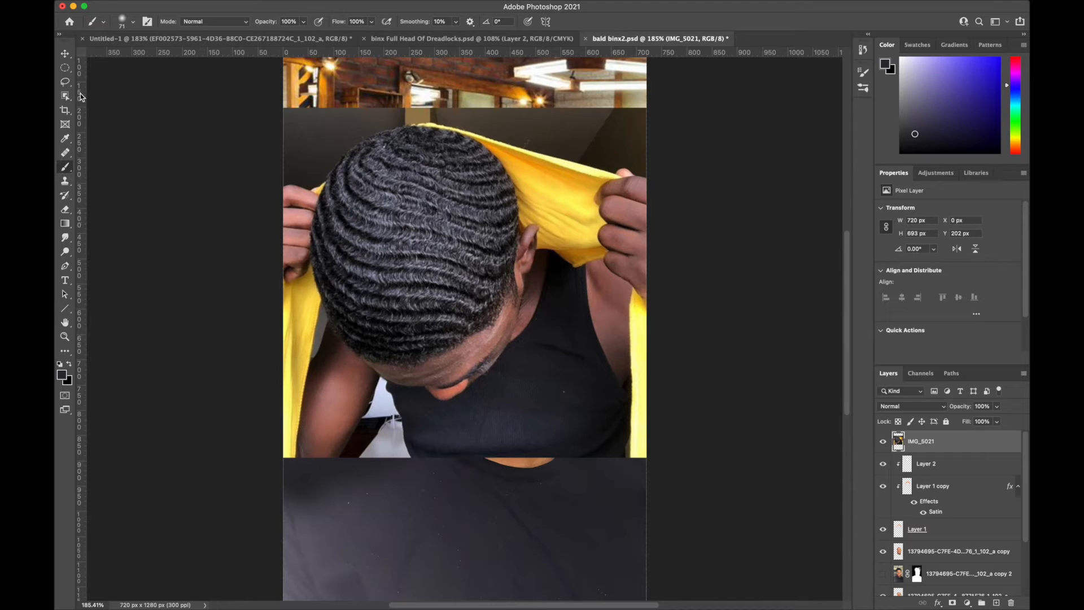
# - Select the wavy hair in IMG_5021 with the Quick Selection tool, refine its edge in Select and Mask and output a masked copy
pyautogui.click(67, 96)
pyautogui.rightClick(67, 96)
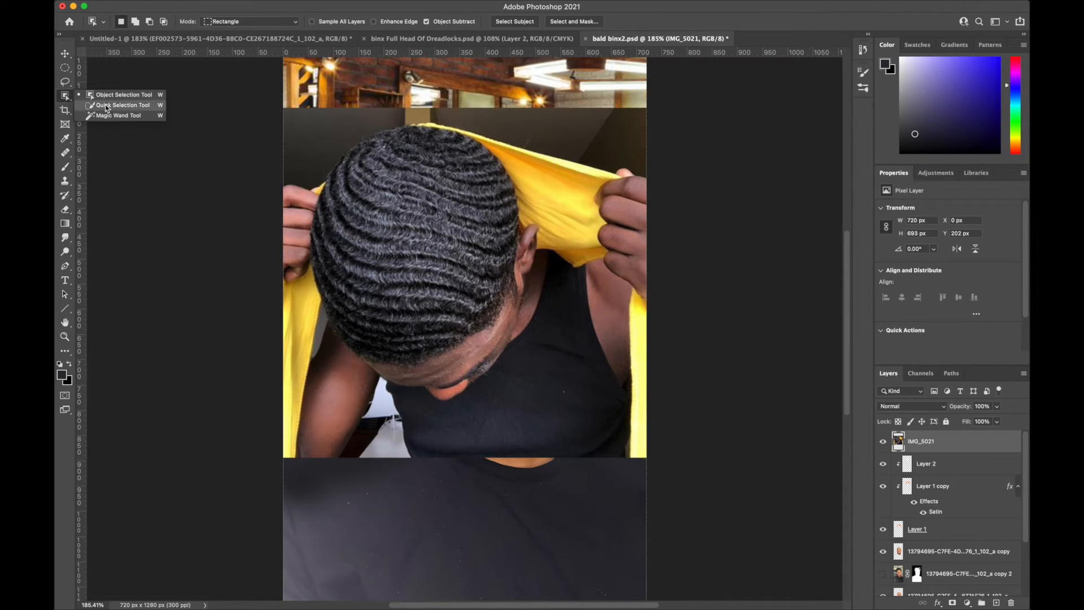
pyautogui.click(108, 107)
pyautogui.moveTo(401, 139)
pyautogui.mouseDown()
pyautogui.moveTo(355, 147)
pyautogui.moveTo(324, 204)
pyautogui.moveTo(367, 316)
pyautogui.moveTo(442, 320)
pyautogui.moveTo(334, 328)
pyautogui.mouseUp()
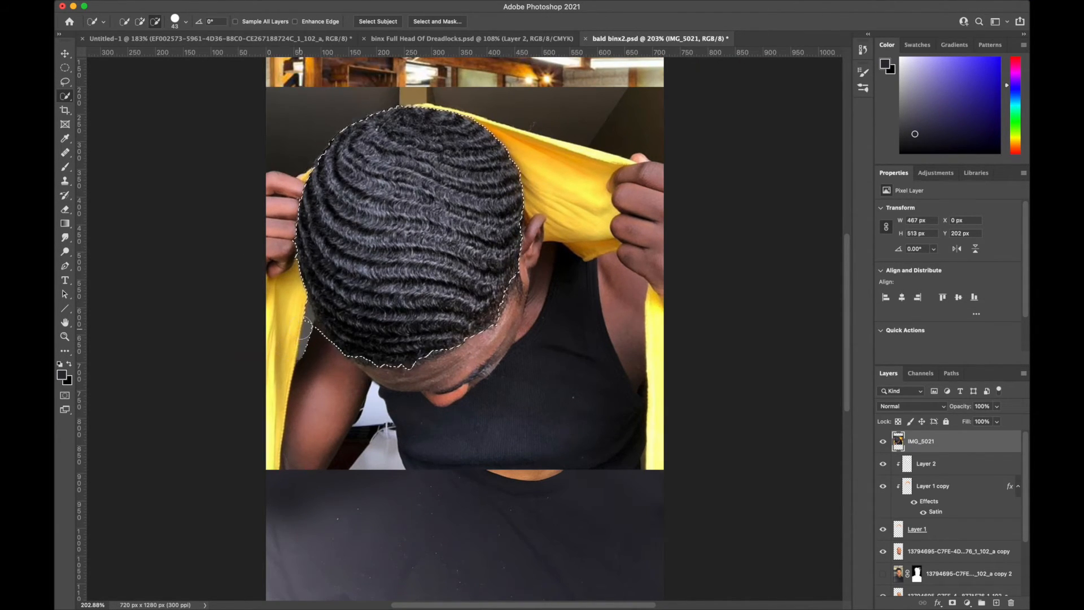
pyautogui.scroll(5, 382, 360)
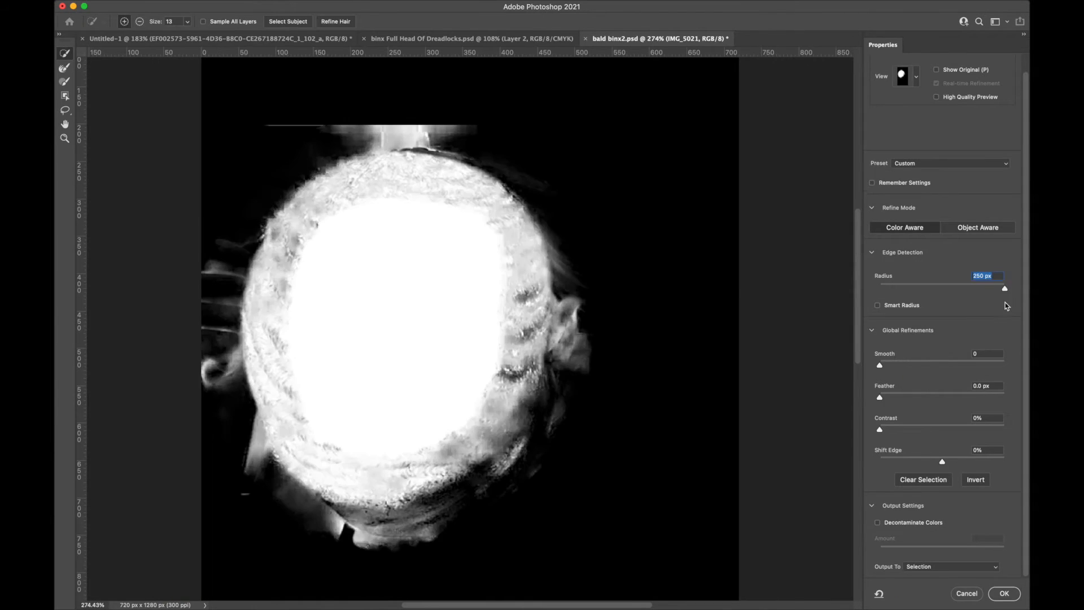
pyautogui.click(948, 566)
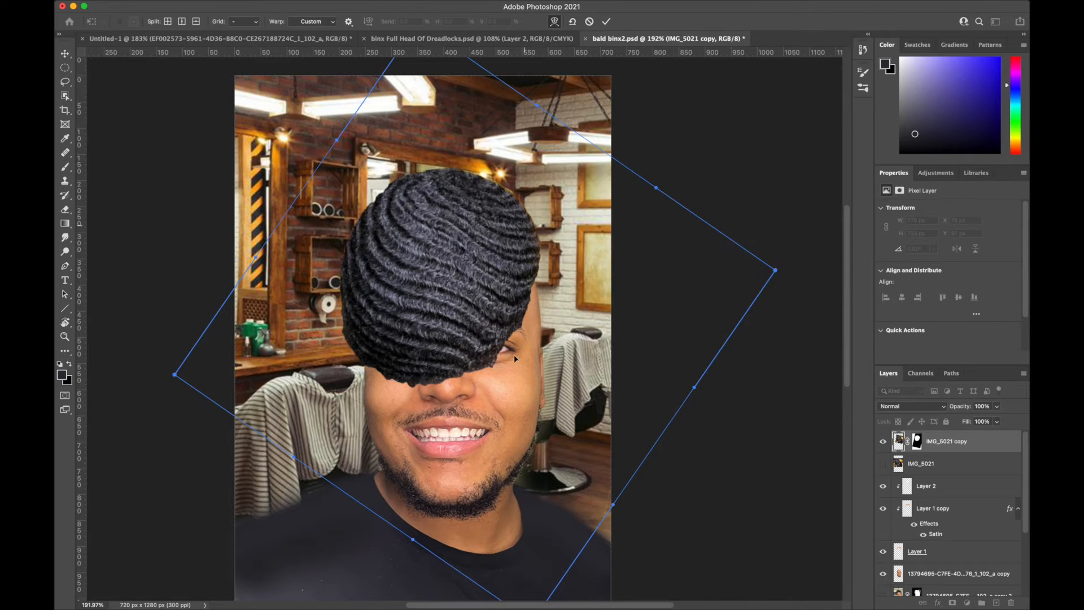
# - Warp the cut-out hair, rotate it level above the forehead and apply the transformation
pyautogui.moveTo(412, 543); pyautogui.dragTo(545, 289)
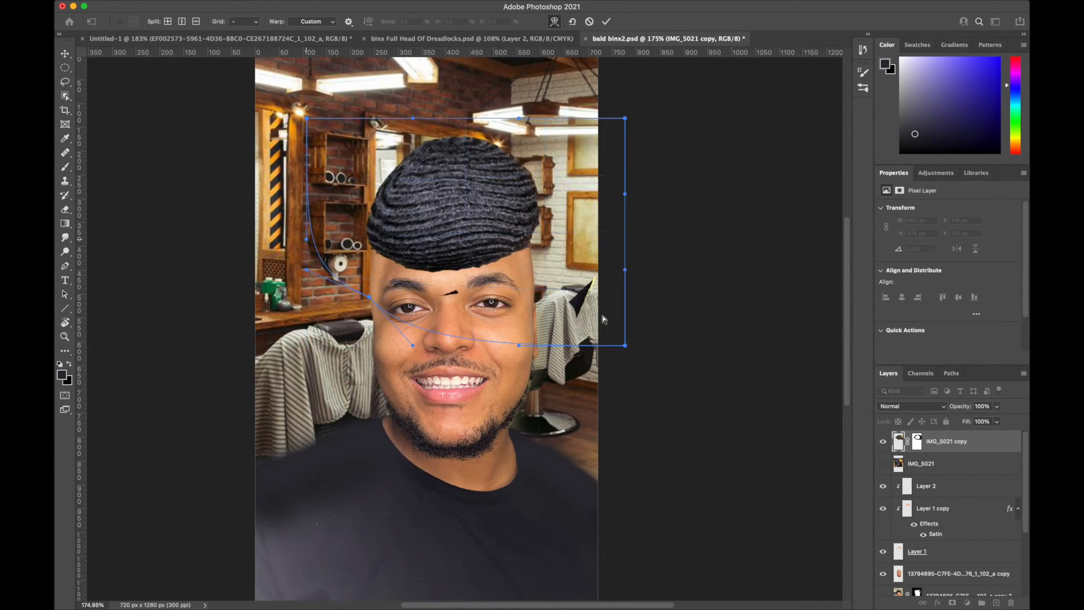
pyautogui.moveTo(600, 315); pyautogui.dragTo(619, 266)
pyautogui.click(604, 23)
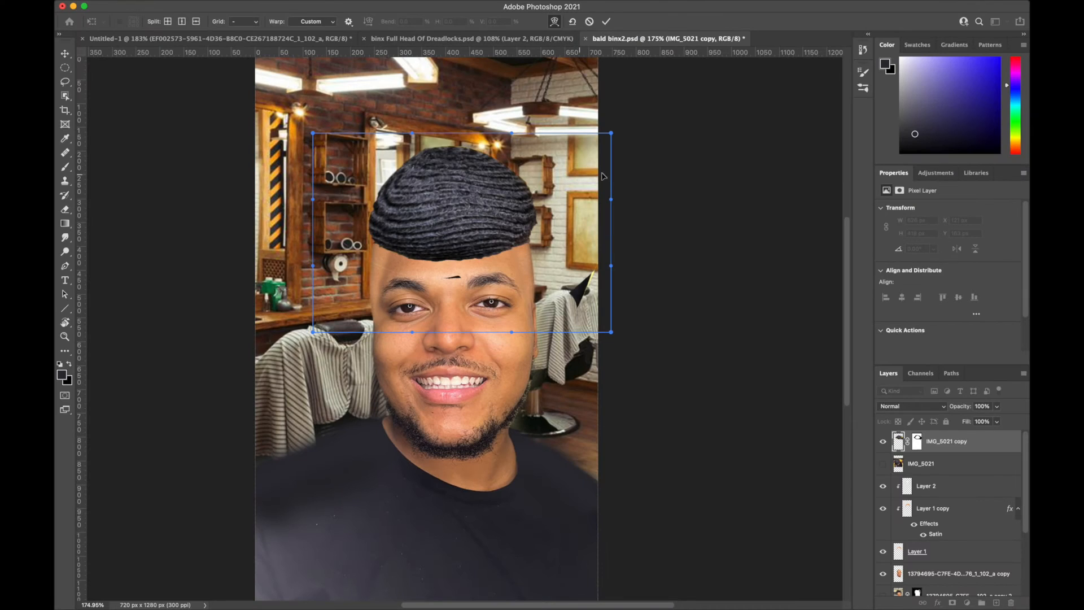
# - Warp the corners and sides of the cut-out hair so it follows the curve of the bald head
pyautogui.moveTo(612, 134); pyautogui.dragTo(604, 142)
pyautogui.moveTo(582, 162); pyautogui.dragTo(604, 148)
pyautogui.moveTo(350, 96); pyautogui.dragTo(328, 124)
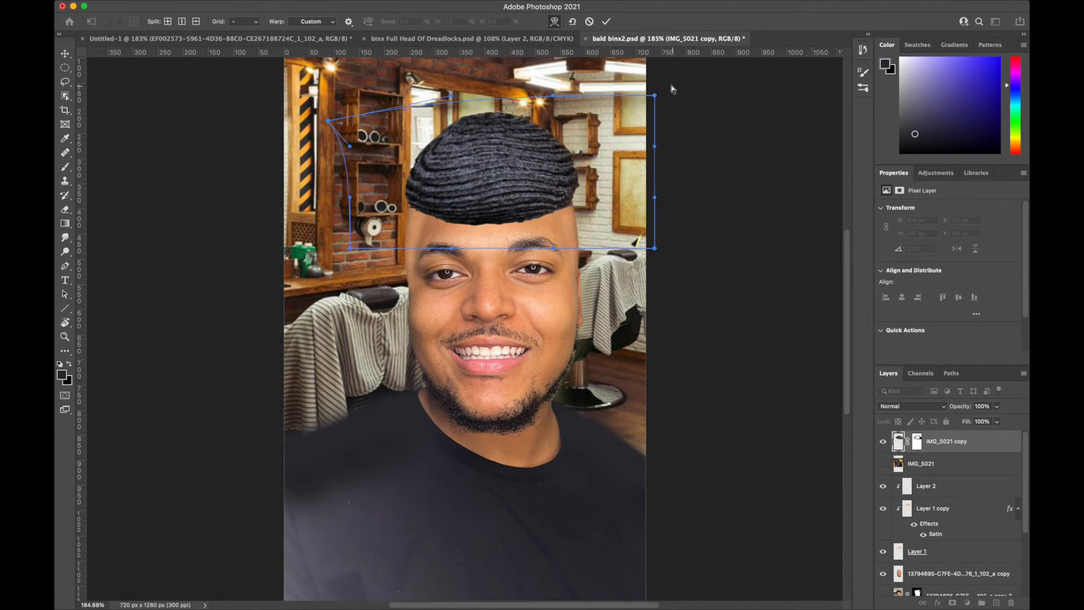
pyautogui.moveTo(661, 96); pyautogui.dragTo(630, 158)
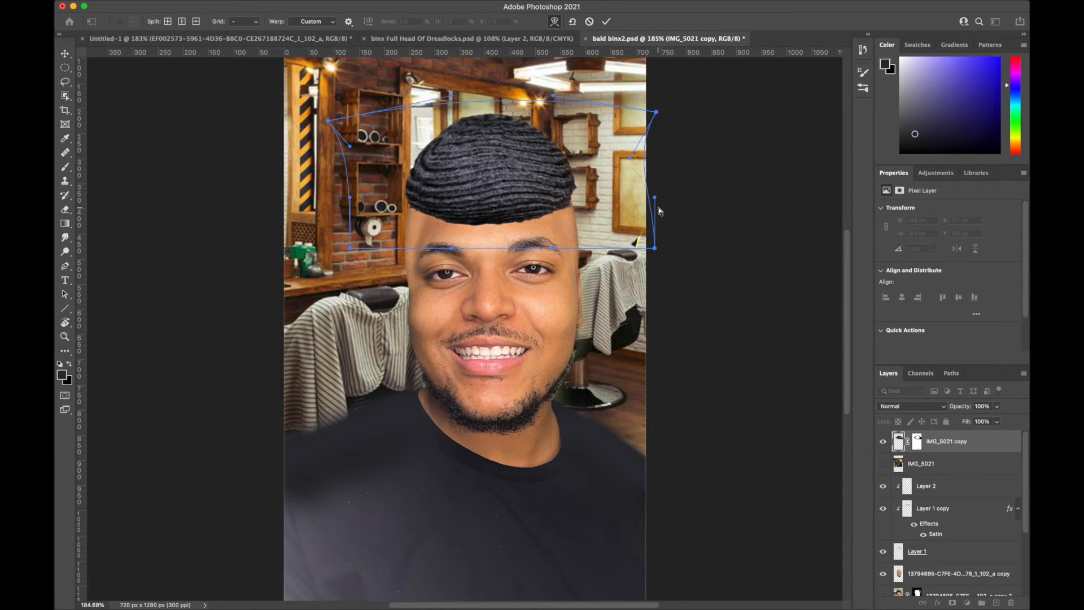
pyautogui.moveTo(654, 198); pyautogui.dragTo(643, 264)
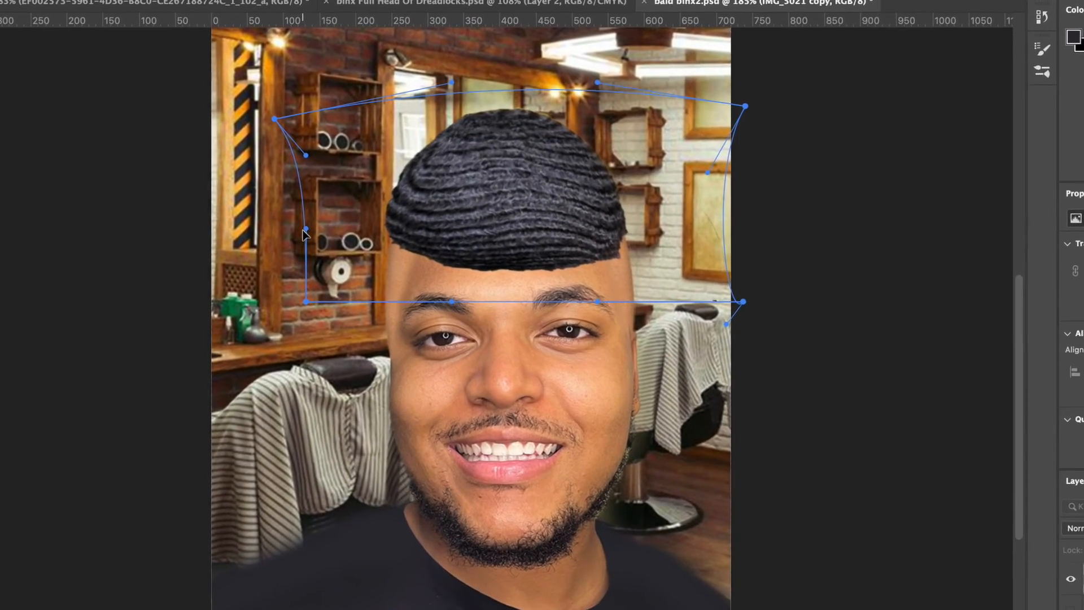
pyautogui.moveTo(305, 229); pyautogui.dragTo(304, 303)
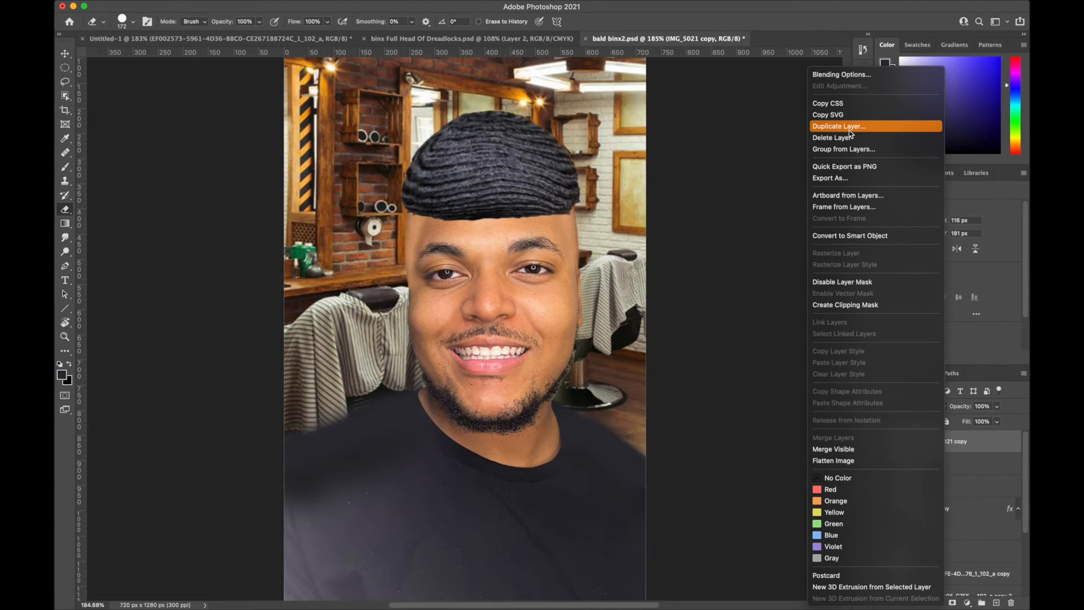
# - Duplicate the masked hair layer, rotate the copy about 52° and place it over the right-hand temple
pyautogui.click(850, 129)
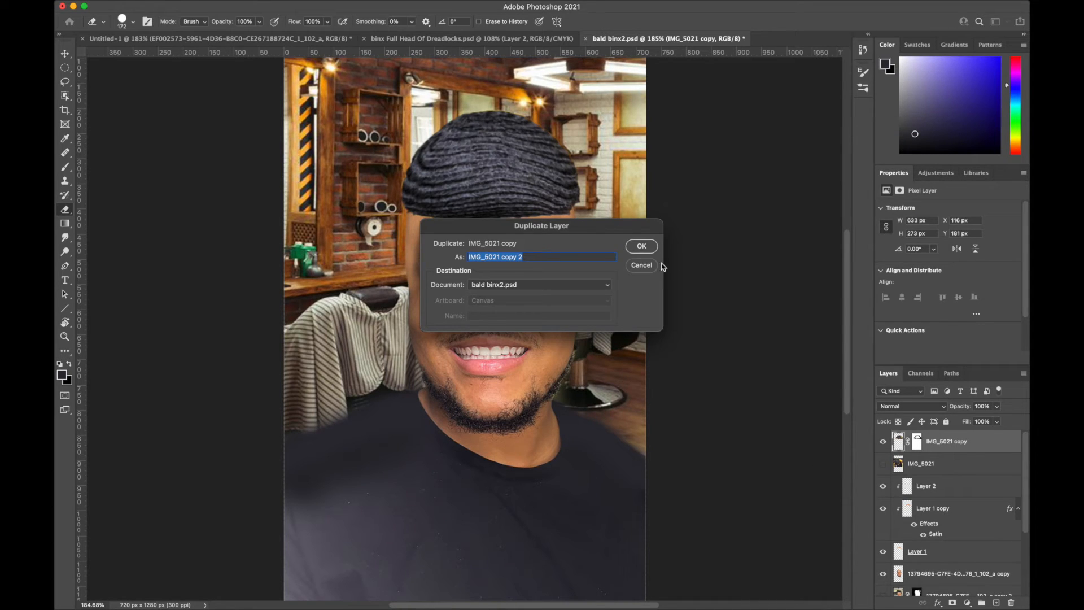
pyautogui.press('Return')
pyautogui.hotkey('ctrl', 't')
pyautogui.moveTo(674, 244); pyautogui.dragTo(547, 351)
pyautogui.moveTo(510, 185)
pyautogui.mouseDown()
pyautogui.moveTo(563, 248)
pyautogui.moveTo(588, 317)
pyautogui.moveTo(590, 268)
pyautogui.mouseUp()
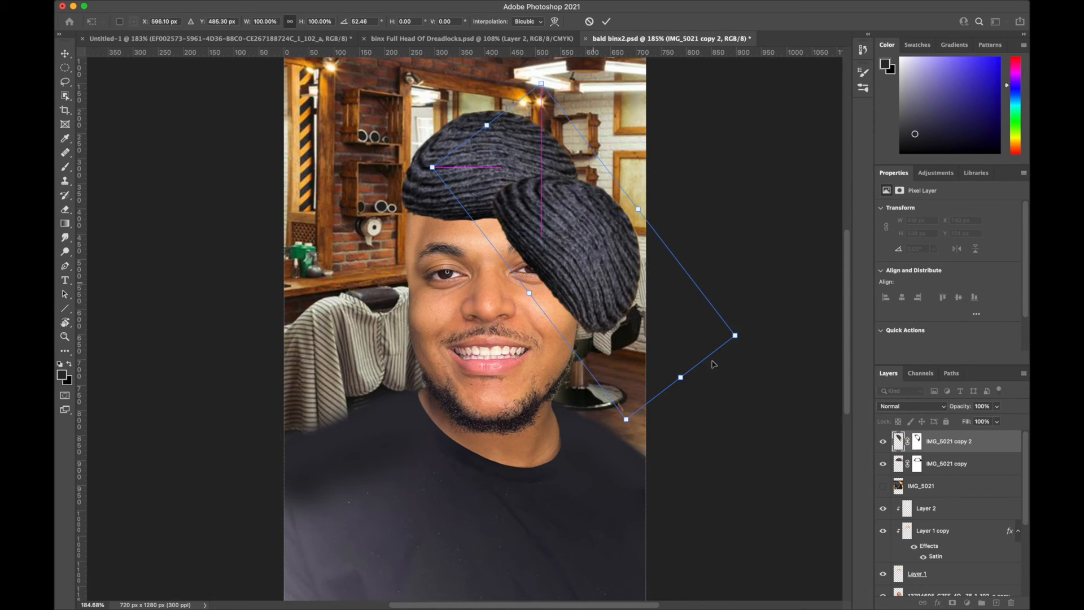
pyautogui.press('Return')
# - Erase the rotated hair copy where it covers the face and warp the remaining strip to fit along the right-hand temple
pyautogui.moveTo(511, 226); pyautogui.dragTo(571, 316)
pyautogui.moveTo(508, 186); pyautogui.dragTo(556, 217)
pyautogui.press('super+t')
pyautogui.moveTo(528, 276); pyautogui.dragTo(564, 321)
pyautogui.click(554, 22)
pyautogui.moveTo(610, 254)
pyautogui.mouseDown()
pyautogui.moveTo(581, 226)
pyautogui.moveTo(593, 251)
pyautogui.mouseUp()
pyautogui.press('Return')
pyautogui.scroll(5, 638, 207)
pyautogui.moveTo(549, 299)
pyautogui.mouseDown()
pyautogui.moveTo(547, 194)
pyautogui.moveTo(536, 195)
pyautogui.mouseUp()
pyautogui.scroll(-3, 672, 226)
# - Duplicate the side hair strip and fit the copy along the opposite, left-hand temple
pyautogui.rightClick(972, 441)
pyautogui.click(884, 127)
pyautogui.press('Return')
pyautogui.press('super+t')
pyautogui.moveTo(565, 246)
pyautogui.mouseDown()
pyautogui.moveTo(373, 243)
pyautogui.moveTo(374, 274)
pyautogui.mouseUp()
pyautogui.press('Return')
# - Move both side hair layers beneath the IMG_5021 copy layer and select the top hair layer
pyautogui.moveTo(939, 443); pyautogui.dragTo(939, 495)
pyautogui.moveTo(939, 443); pyautogui.dragTo(939, 473)
pyautogui.click(939, 444)
# - Warp the top hair piece slightly downward so it sits closer to the side strips
pyautogui.press('super+0')
pyautogui.press('super+t')
pyautogui.click(554, 21)
pyautogui.moveTo(494, 158); pyautogui.dragTo(495, 167)
pyautogui.press('Return')
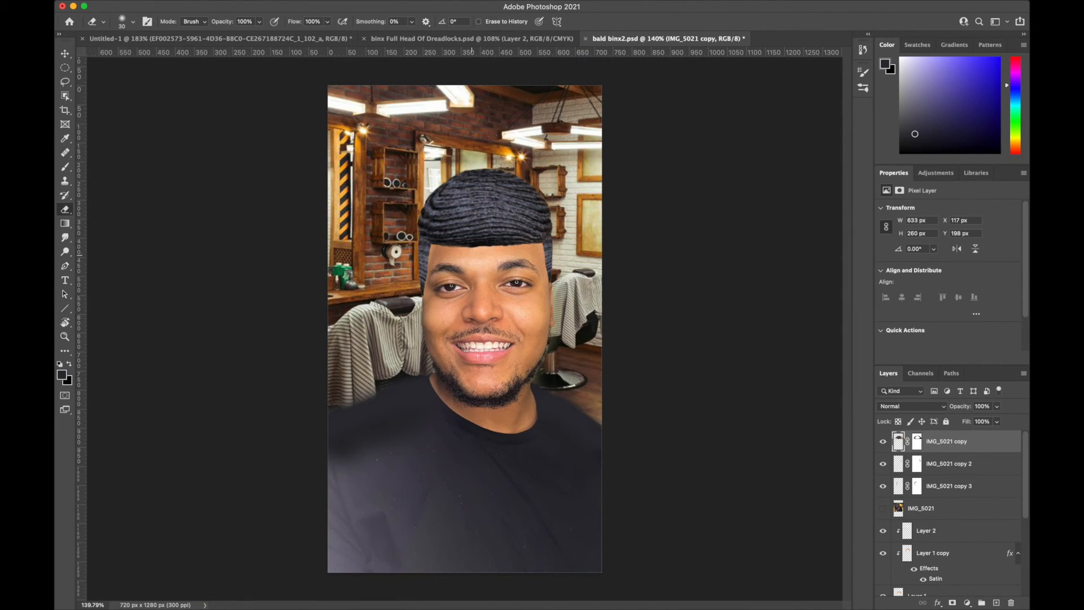
# - Soften and trim the side hair strips on IMG_5021 copy 2 and copy 3 with the Eraser along the temples
pyautogui.scroll(4, 491, 316)
pyautogui.click(944, 464)
pyautogui.moveTo(601, 182); pyautogui.dragTo(606, 233)
pyautogui.click(944, 486)
pyautogui.scroll(-4, 463, 282)
pyautogui.click(944, 464)
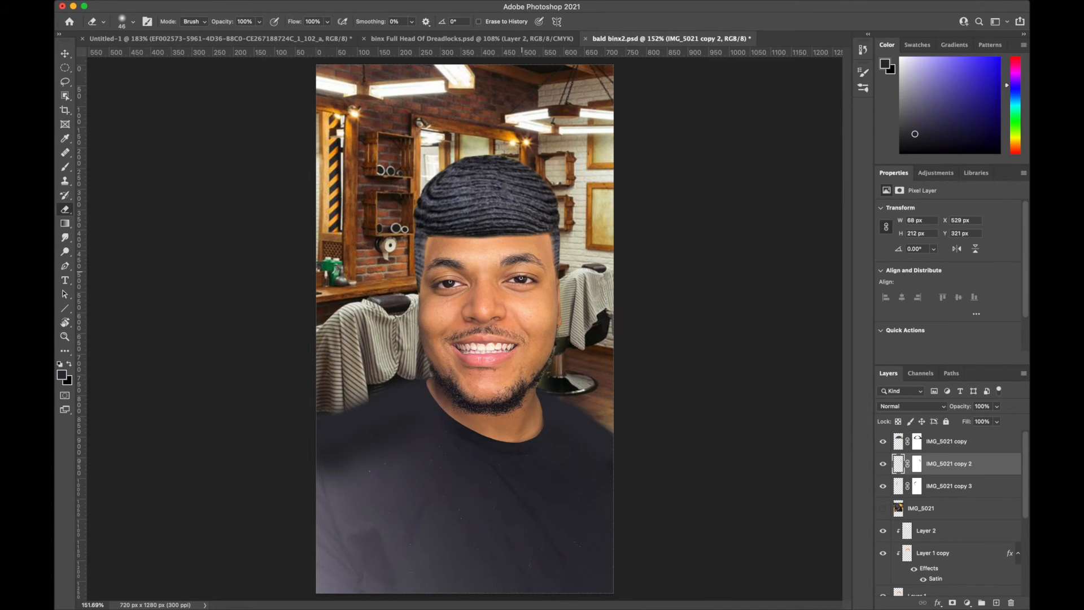
# - Save the finished wavy-hair barbershop composite
pyautogui.scroll(-2, 531, 265)
pyautogui.scroll(-2, 530, 280)
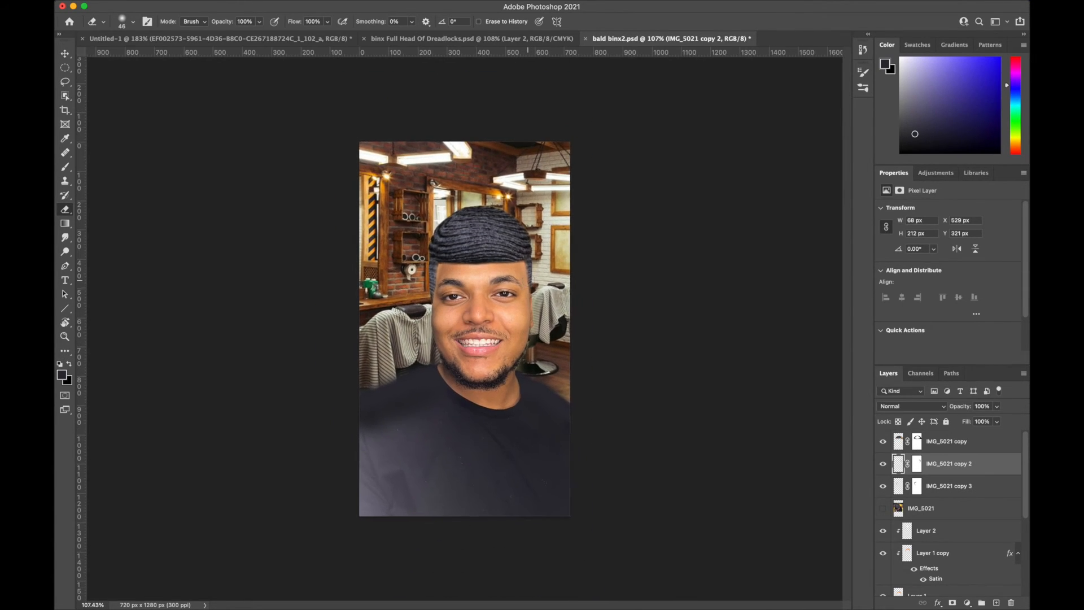
pyautogui.moveTo(59, 5)
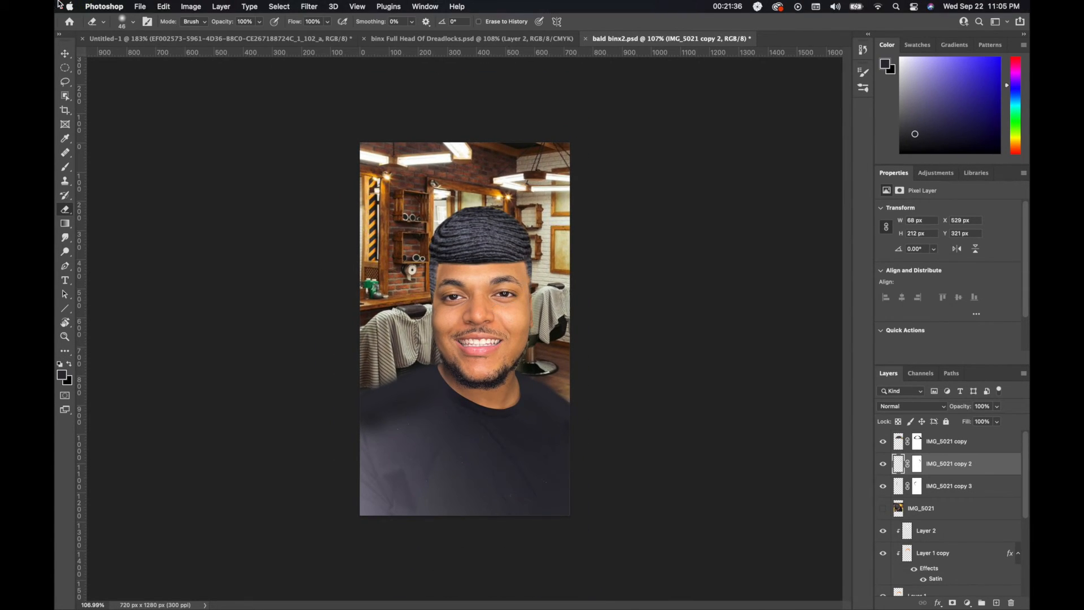
pyautogui.click(149, 8)
pyautogui.click(177, 116)
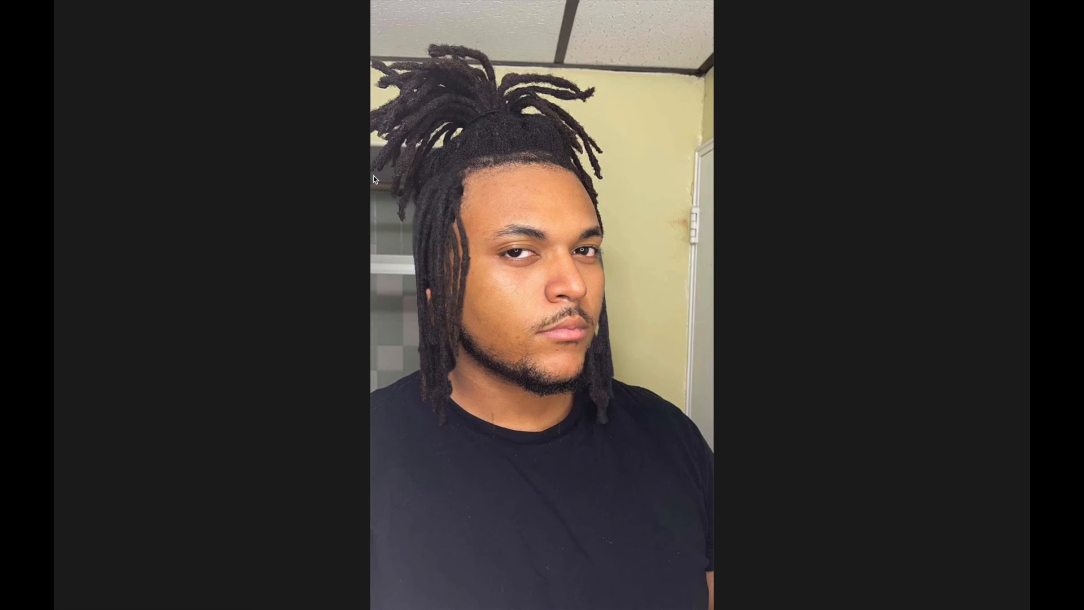
# - Review the finished composites in the image viewer, moving from the dreadlocks portrait to the bald portrait
pyautogui.click(89, 305)
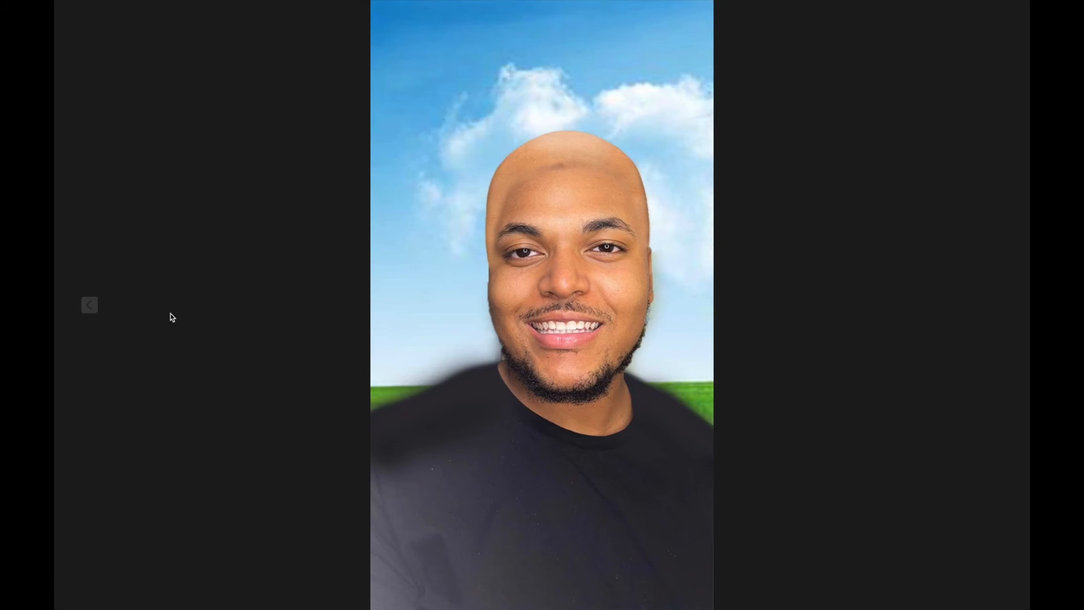